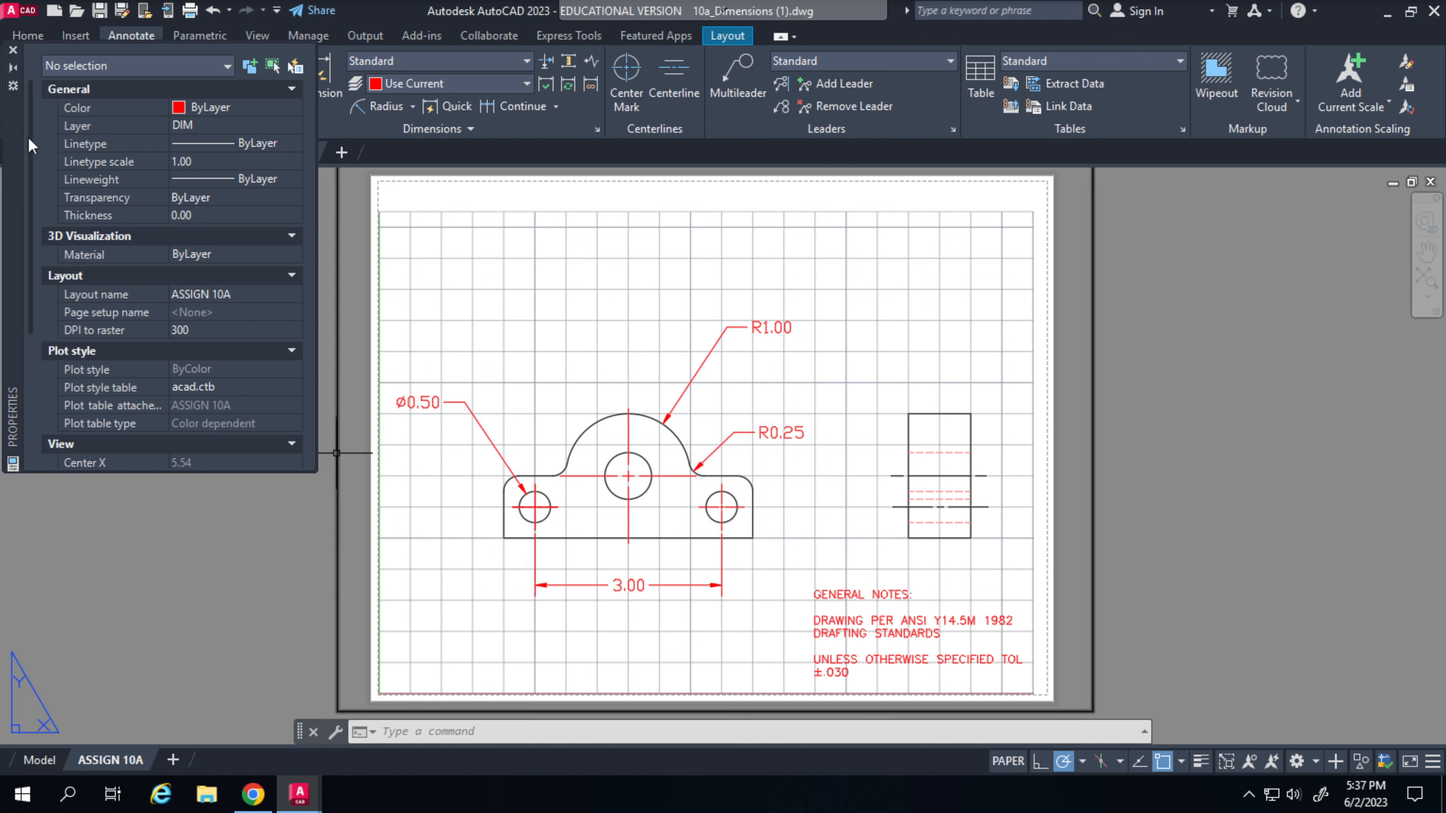
Step: Close the Properties palette and erase the hole-spacing, hole diameter and two radius dimensions from the front view
{"action": "left_click", "coordinate": [14, 51]}
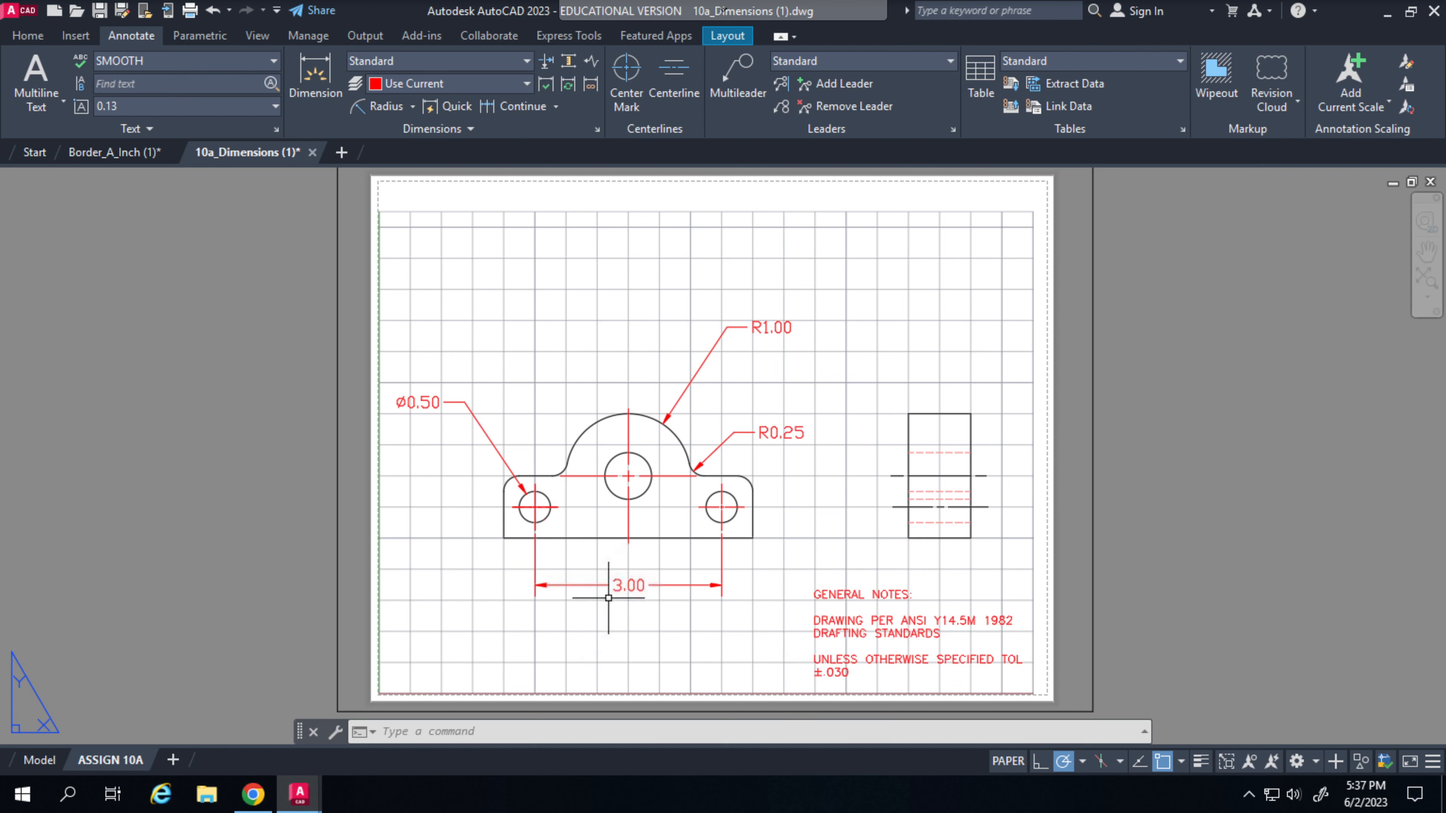
{"action": "left_click", "coordinate": [613, 582]}
{"action": "key", "text": "Delete"}
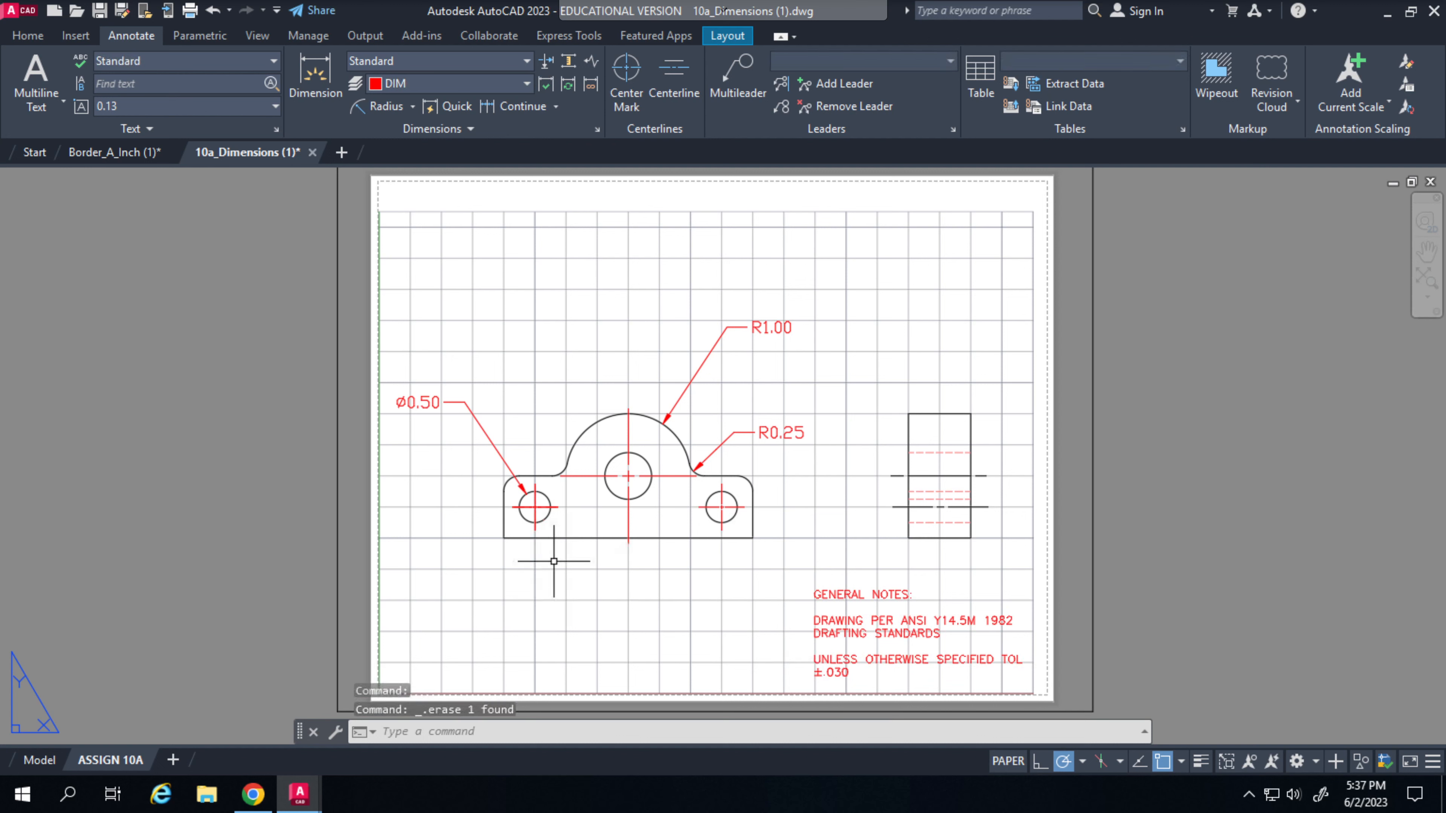
{"action": "left_click", "coordinate": [418, 402]}
{"action": "key", "text": "Delete"}
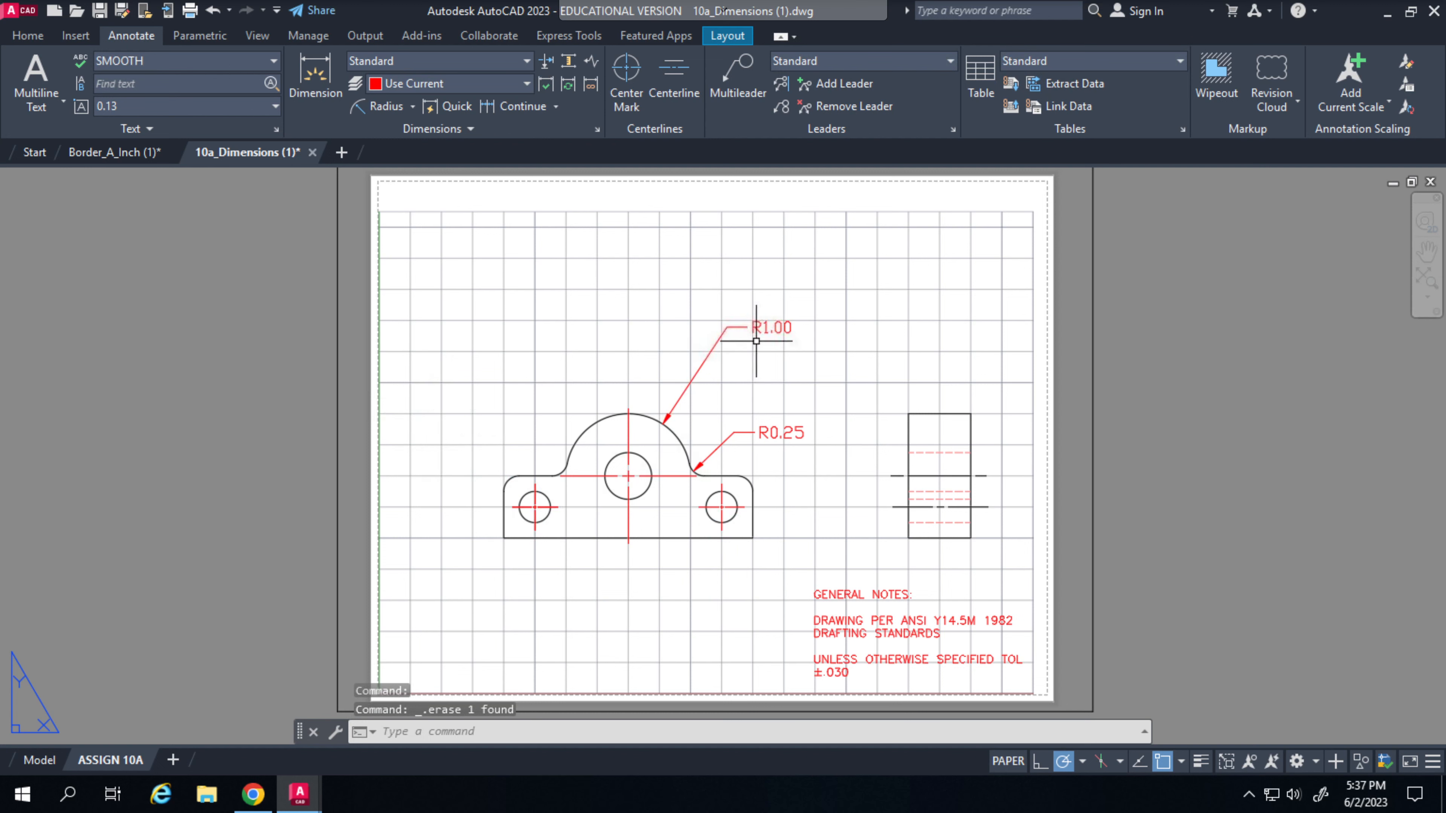
{"action": "left_click", "coordinate": [760, 325]}
{"action": "key", "text": "Delete"}
{"action": "left_click", "coordinate": [770, 433]}
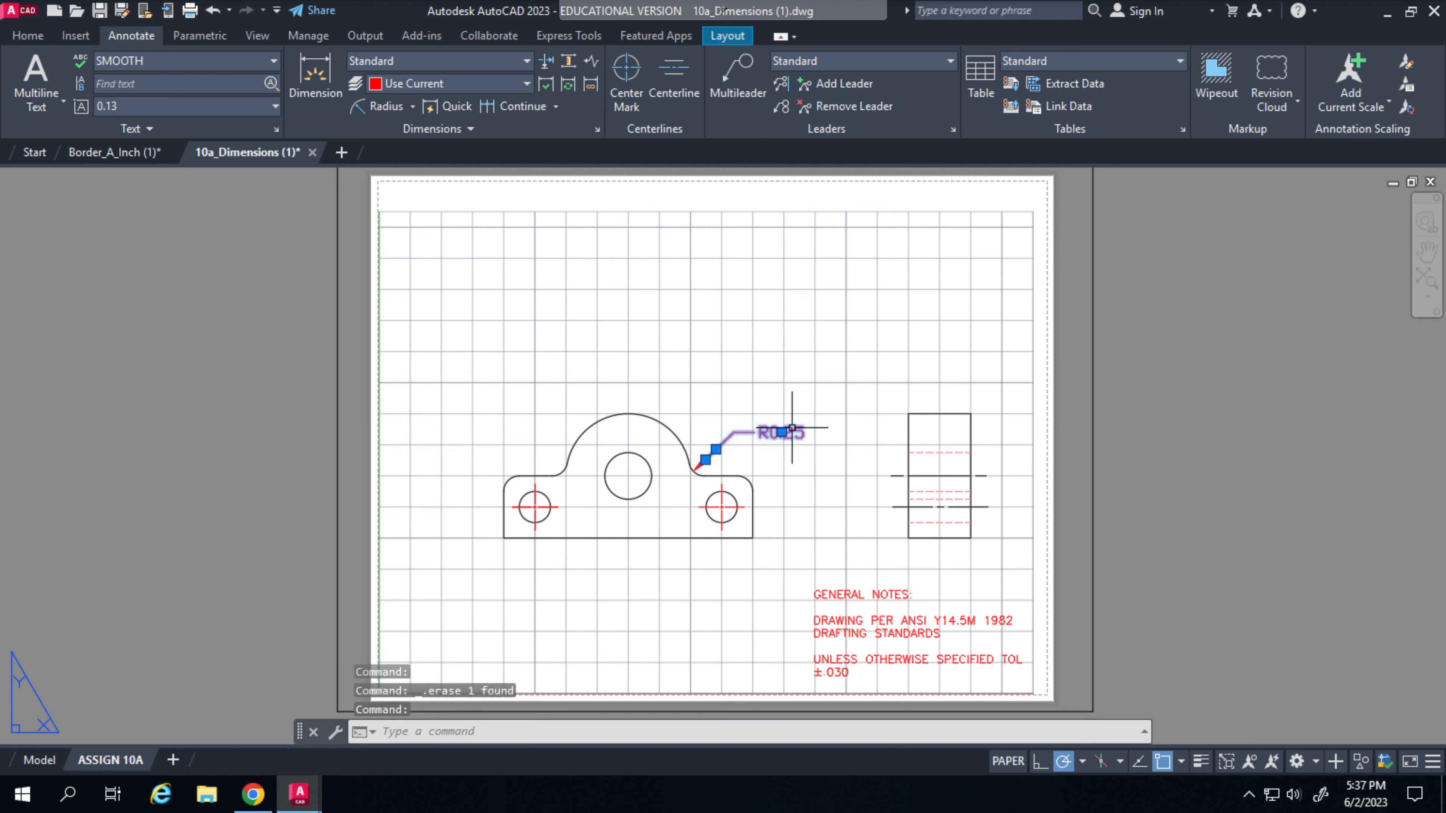
{"action": "key", "text": "Delete"}
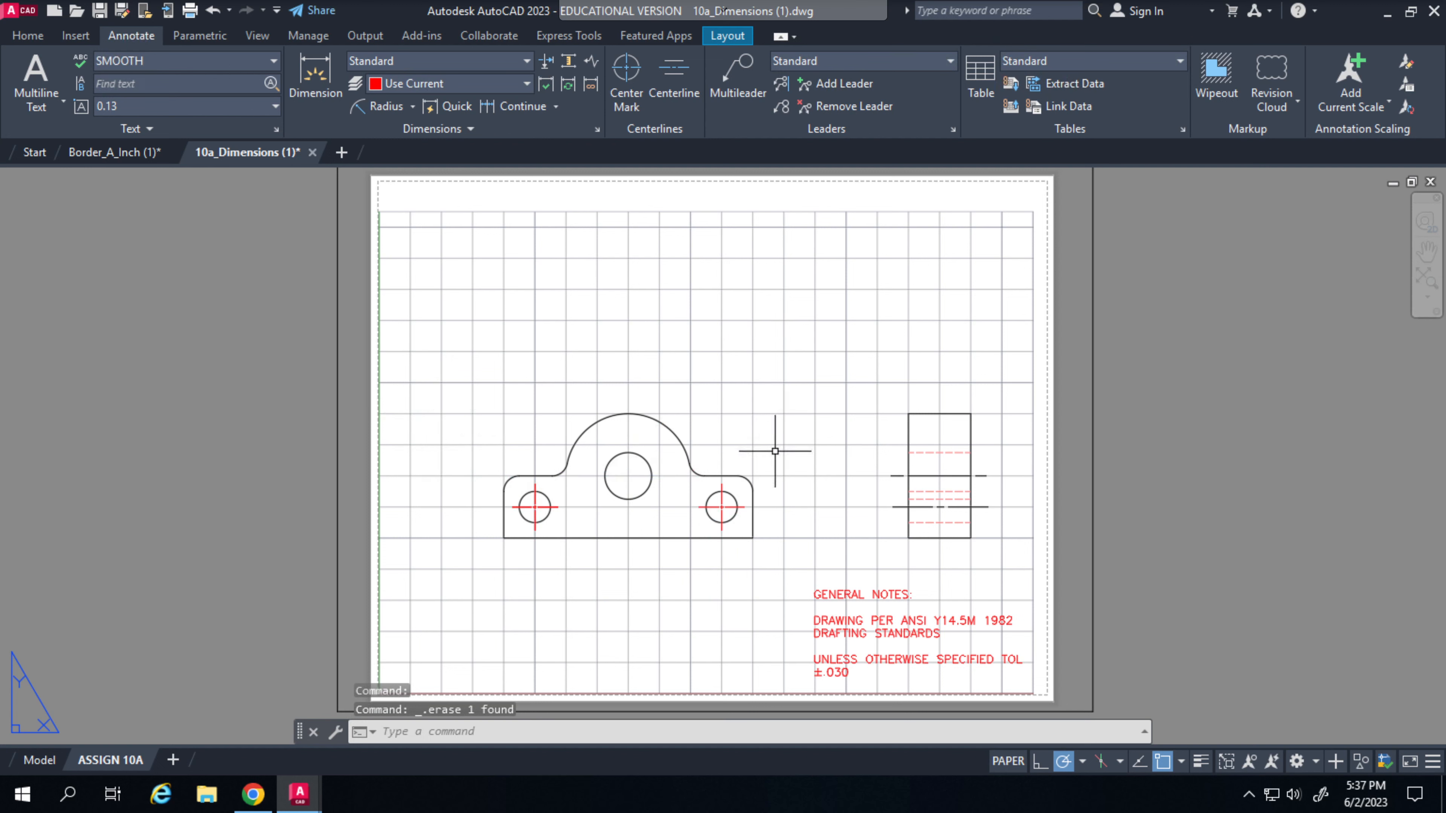
Step: Erase the center marks from both small holes in the front view
{"action": "left_click", "coordinate": [719, 526]}
{"action": "key", "text": "Delete"}
{"action": "left_click", "coordinate": [543, 529]}
{"action": "key", "text": "Escape"}
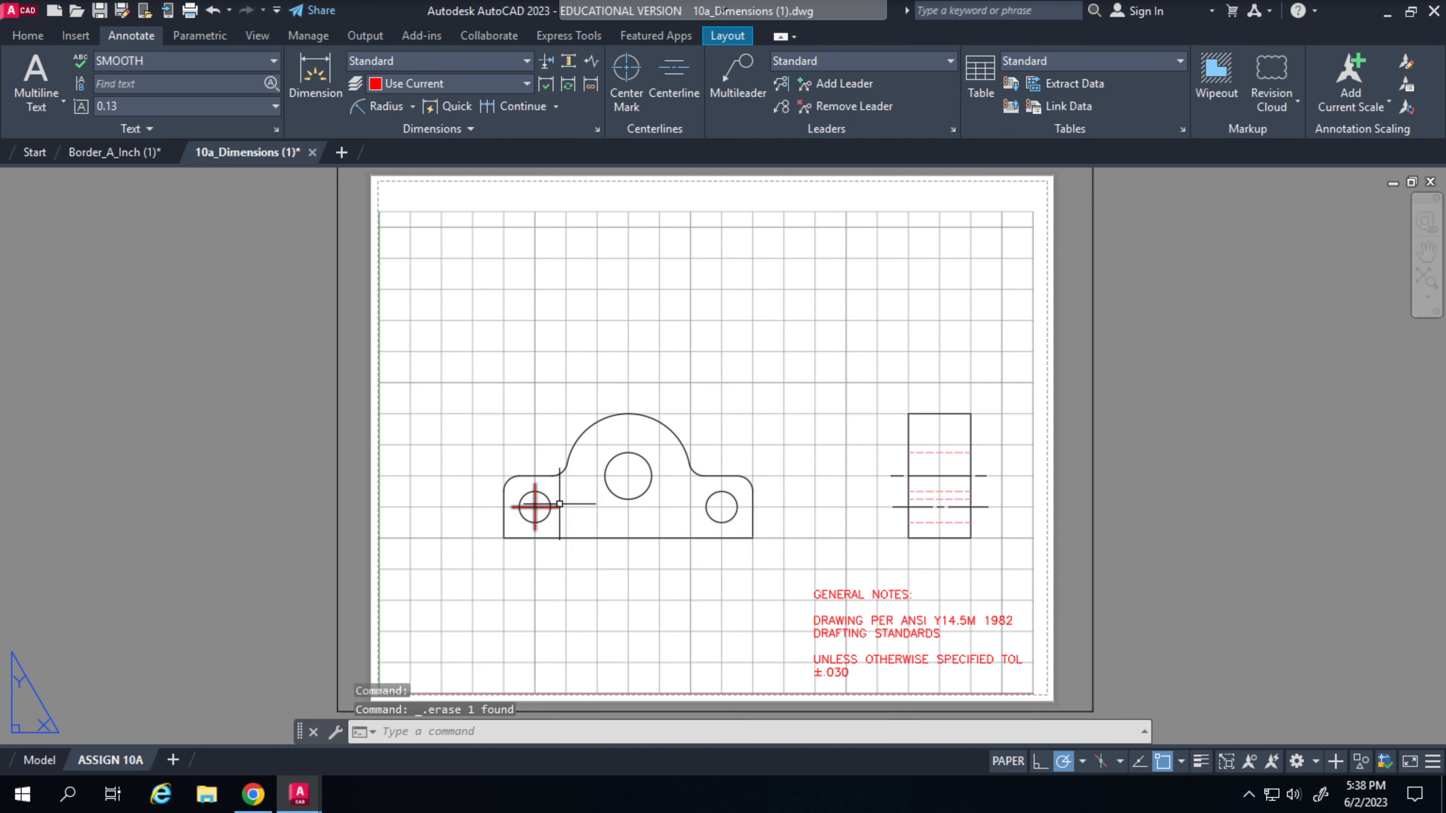
{"action": "left_click", "coordinate": [569, 492]}
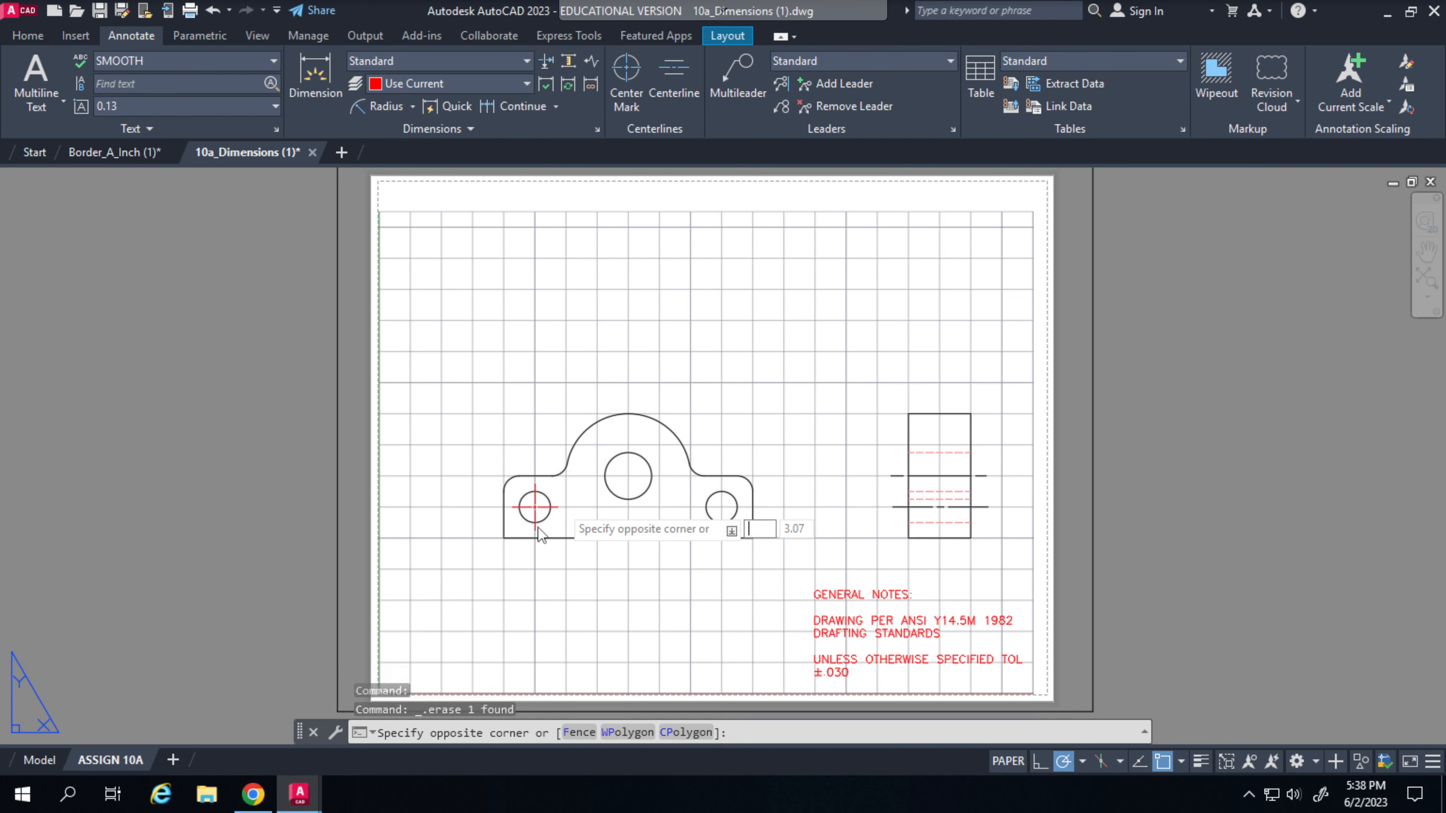
{"action": "left_click", "coordinate": [511, 534]}
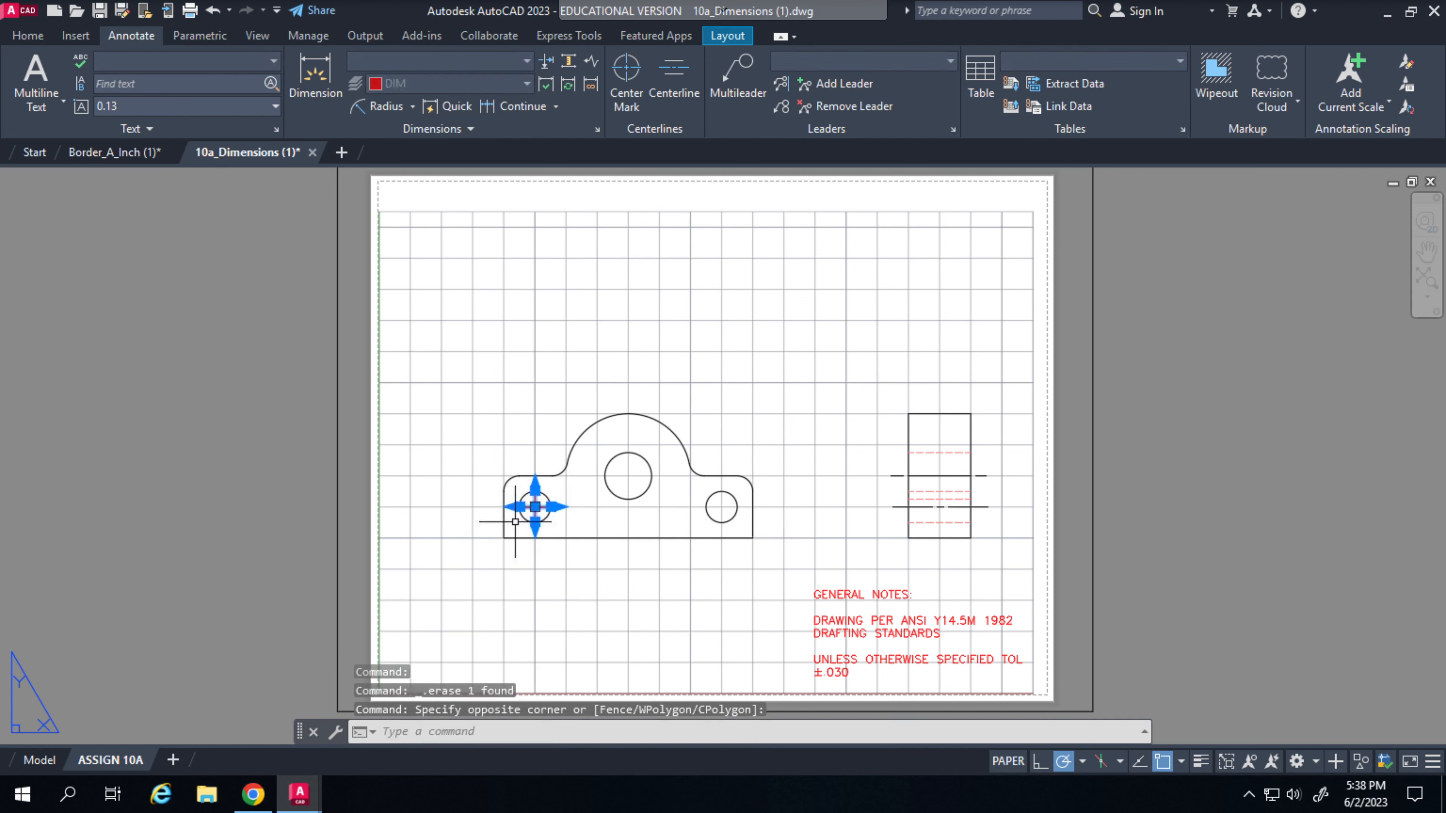
{"action": "key", "text": "Delete"}
Step: Add a radius dimension to the large upper arc of the front view, with its text outside the arc at the upper right
{"action": "scroll", "coordinate": [662, 577], "scroll_direction": "up", "scroll_amount": 2}
{"action": "left_click", "coordinate": [27, 36]}
{"action": "left_click", "coordinate": [751, 61]}
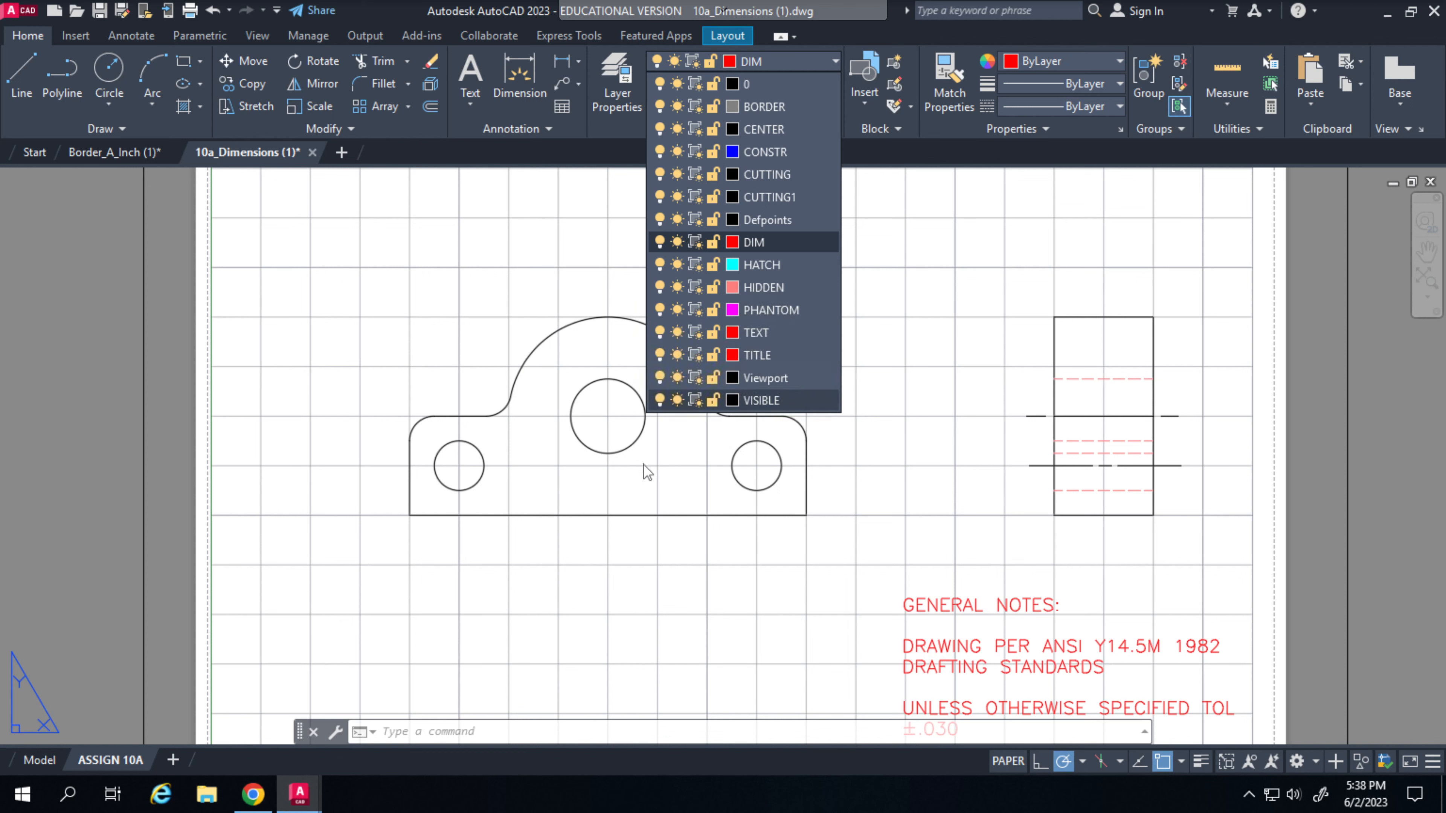
{"action": "left_click", "coordinate": [608, 483]}
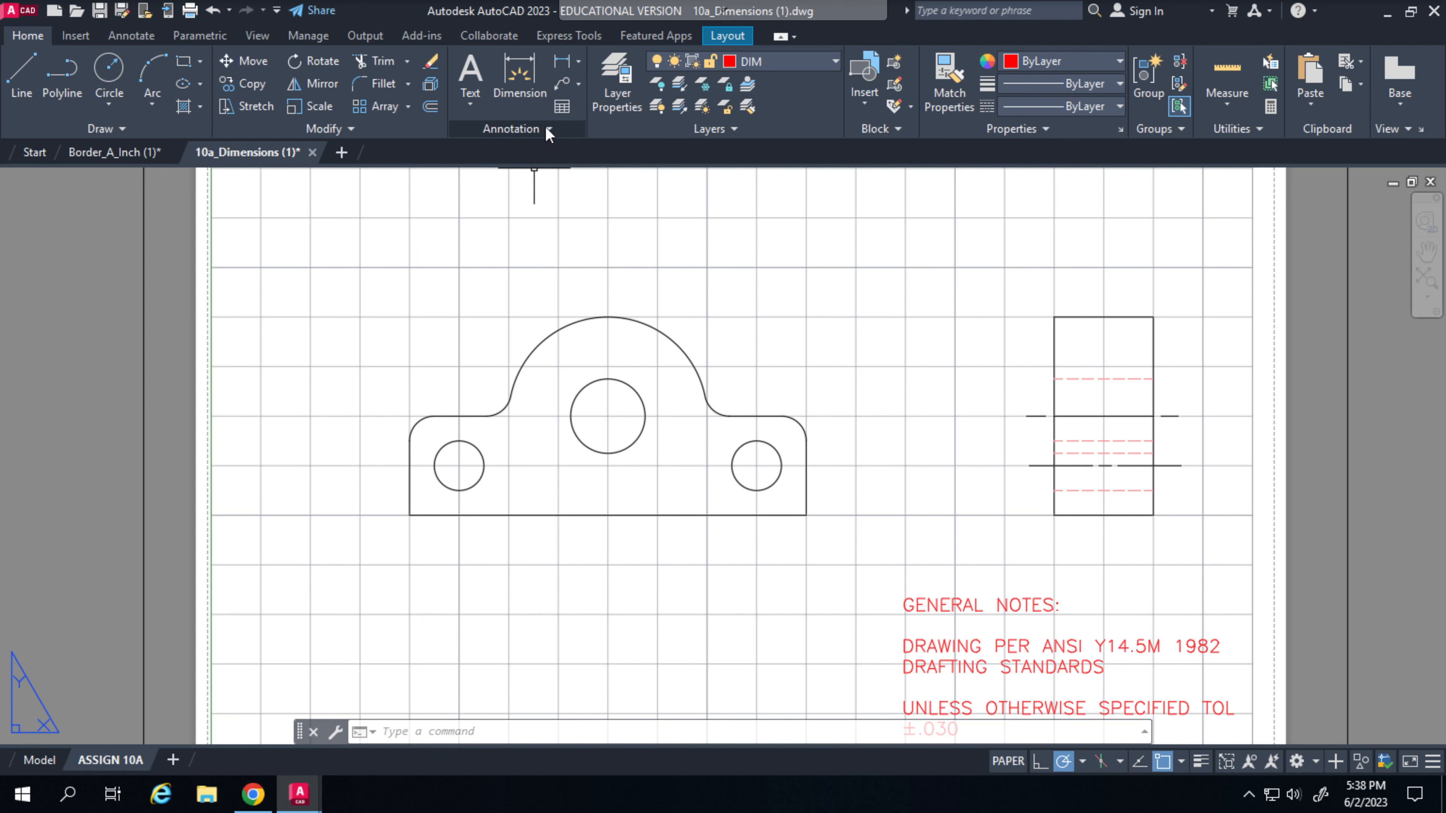
{"action": "left_click", "coordinate": [124, 41]}
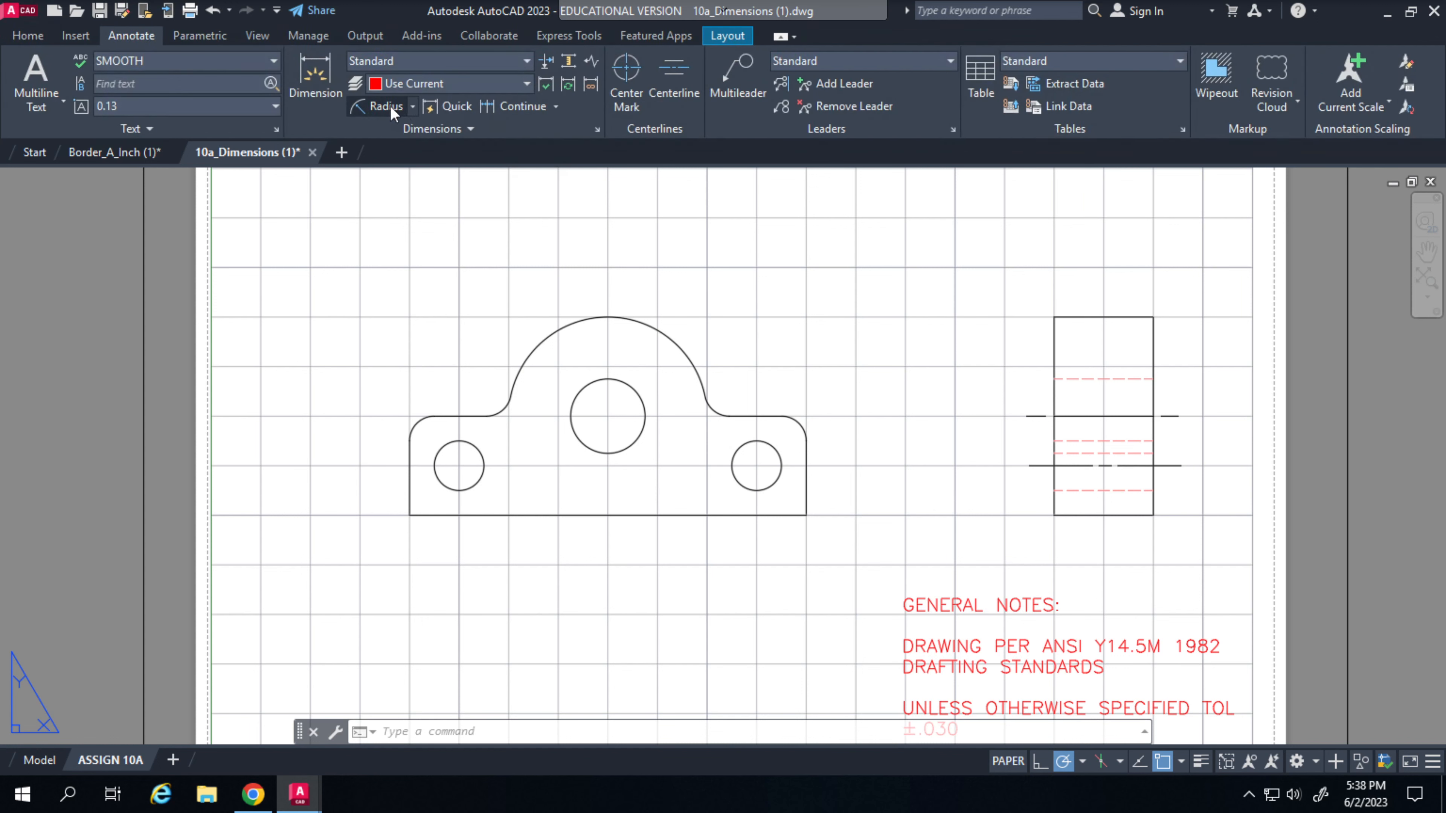
{"action": "left_click", "coordinate": [412, 109]}
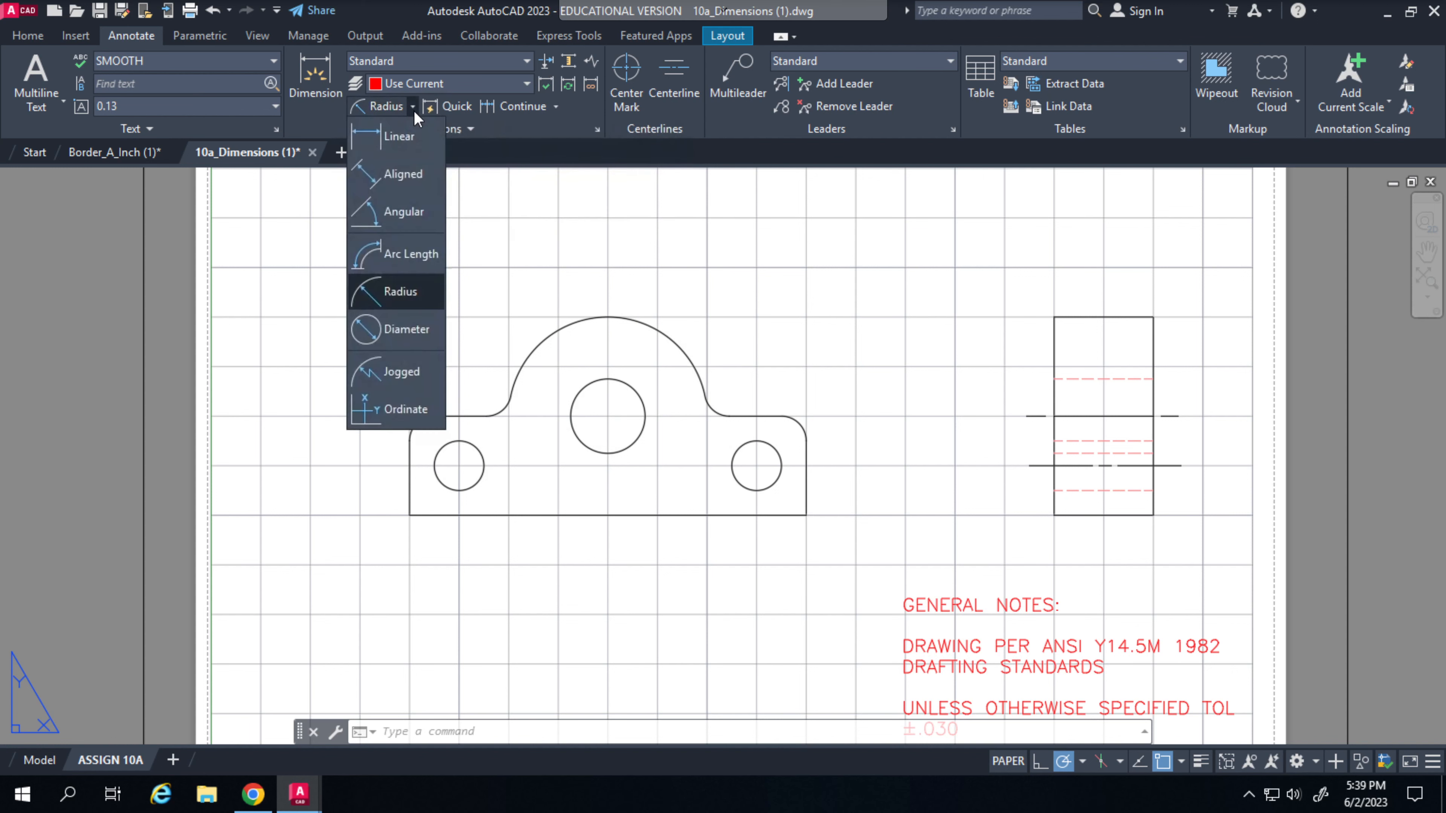
{"action": "left_click", "coordinate": [406, 294]}
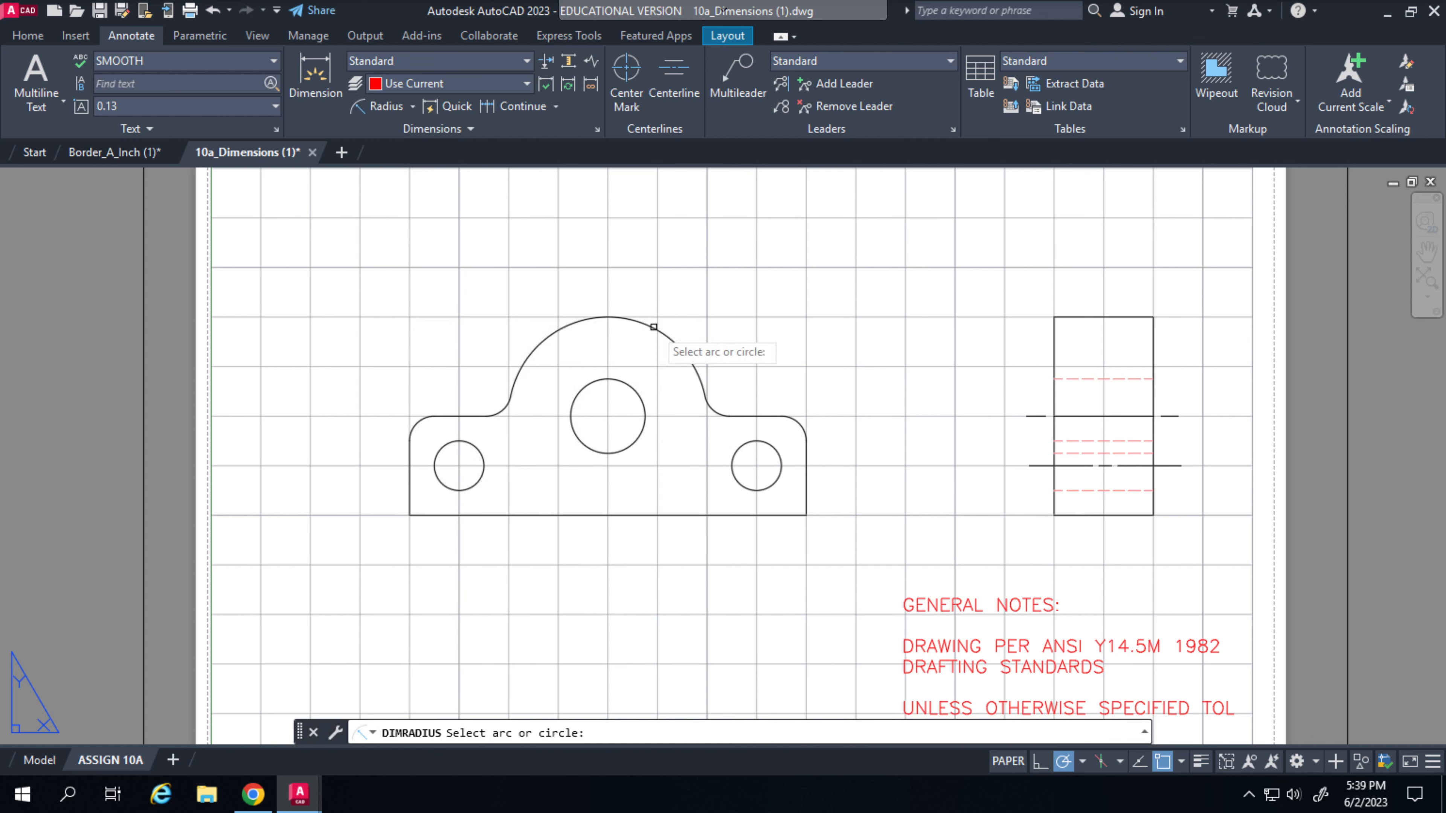
{"action": "left_click", "coordinate": [655, 328]}
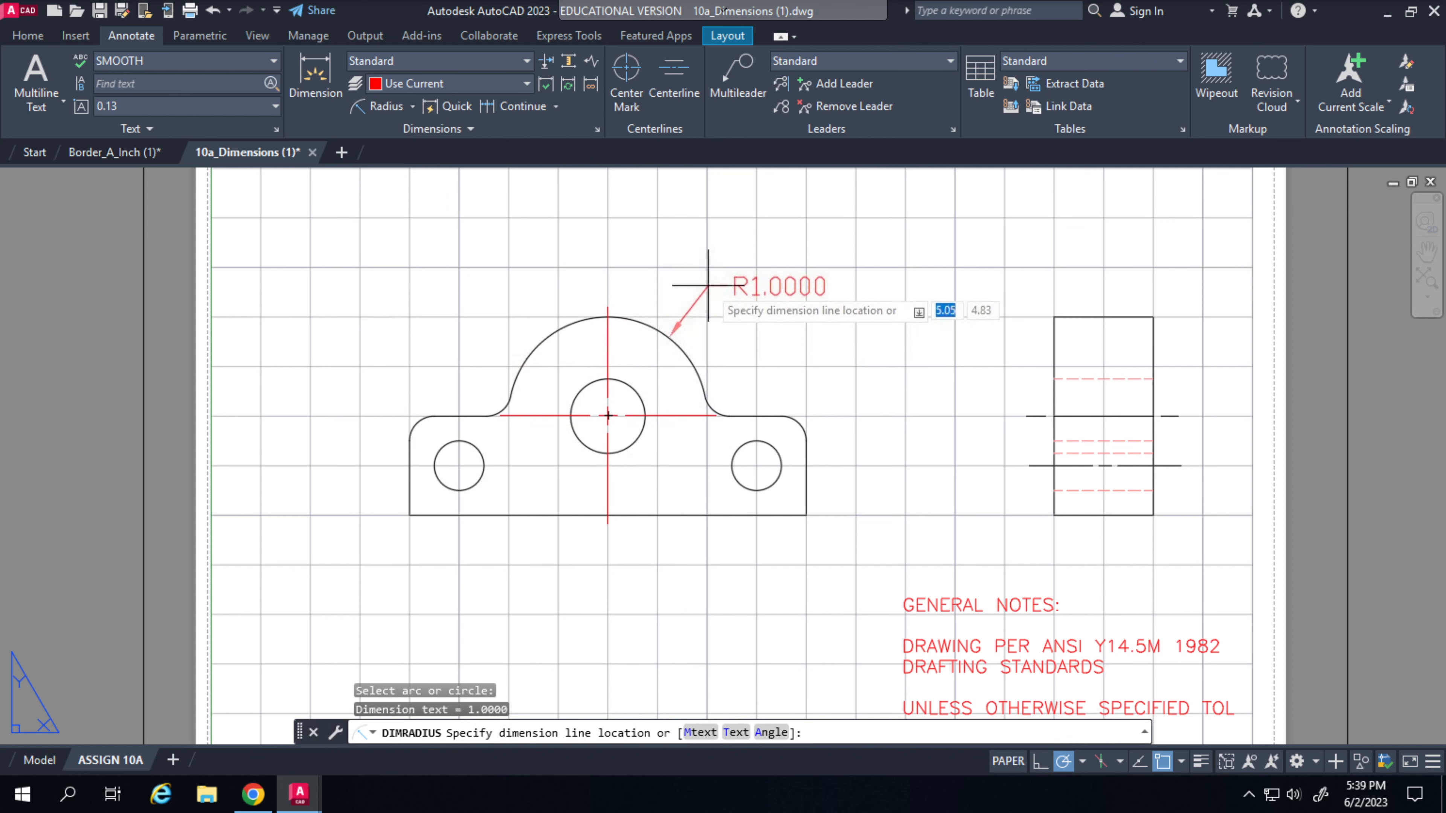
{"action": "left_click", "coordinate": [715, 272]}
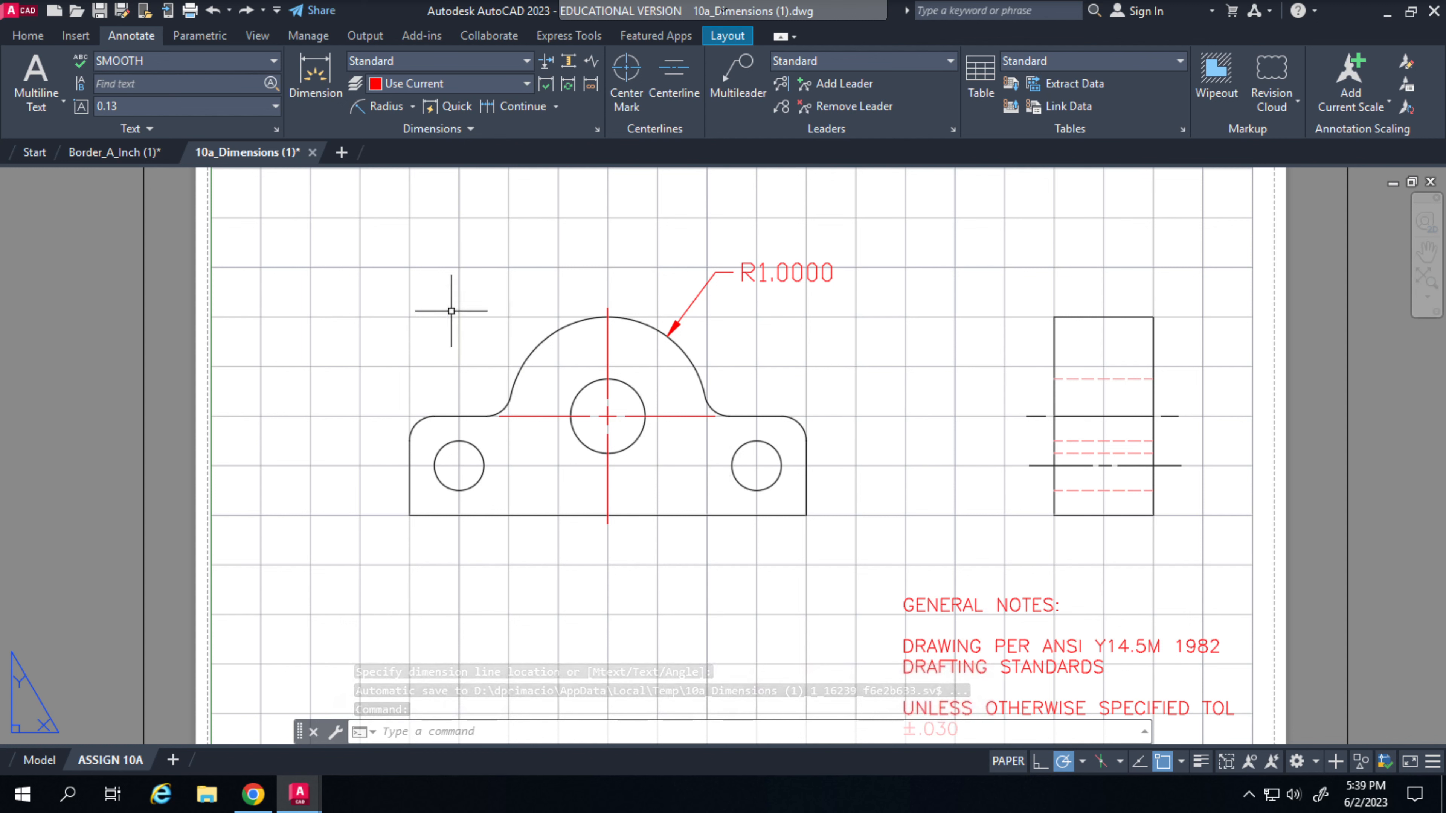
Step: Add a diameter dimension to the left small hole, with its text outside the part at the upper left
{"action": "left_click", "coordinate": [404, 105]}
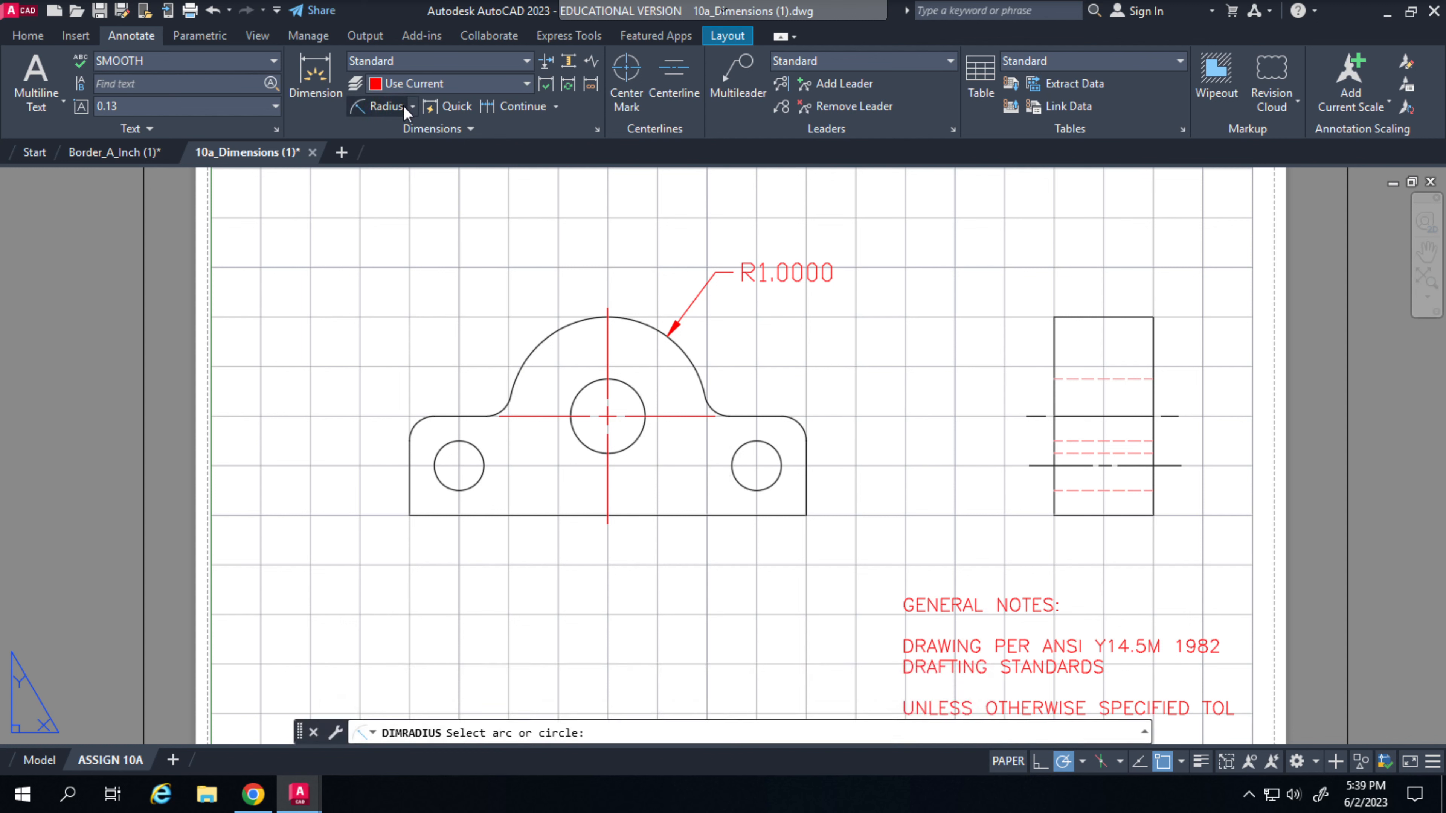
{"action": "left_click", "coordinate": [410, 105]}
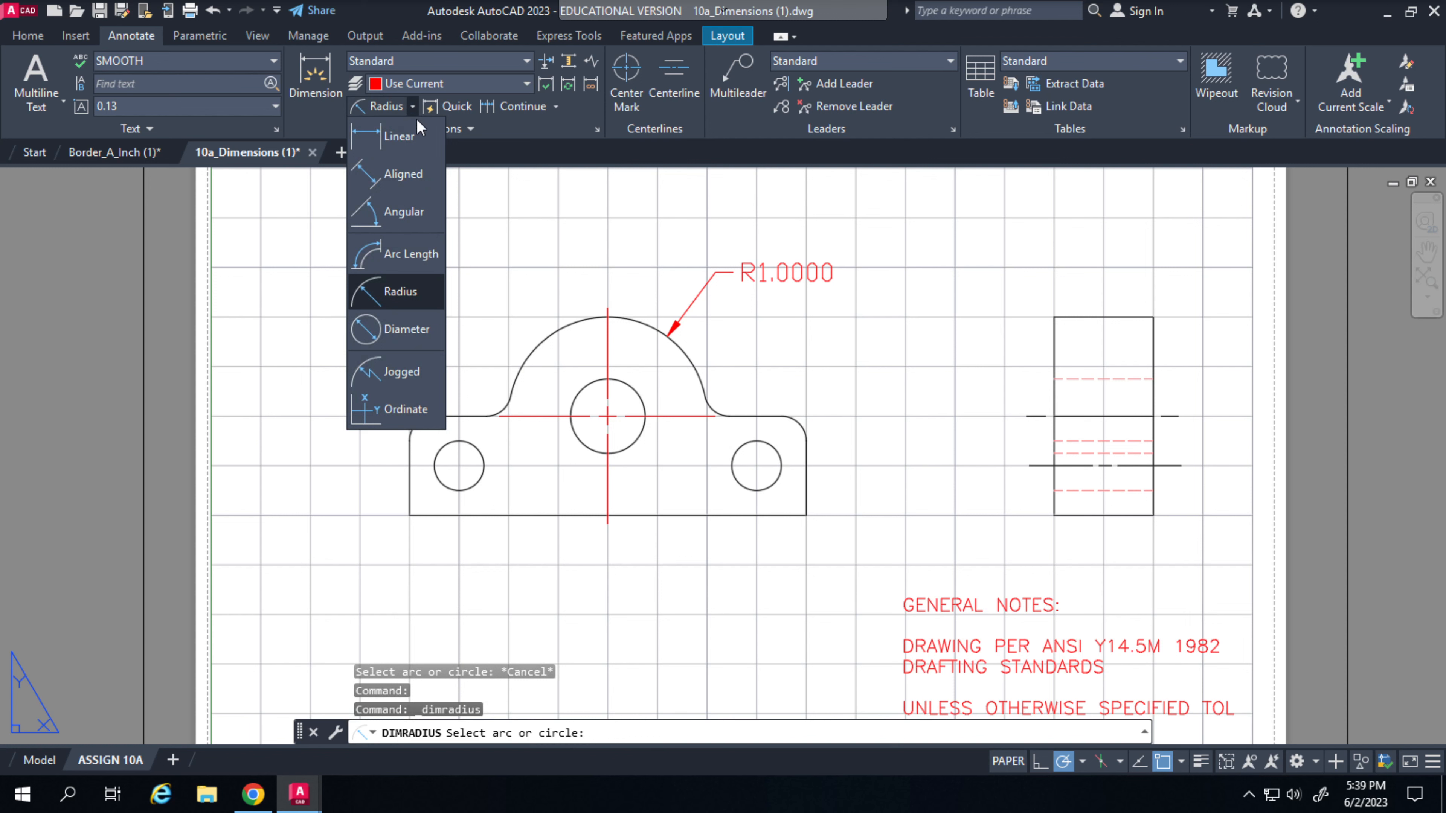
{"action": "left_click", "coordinate": [374, 330]}
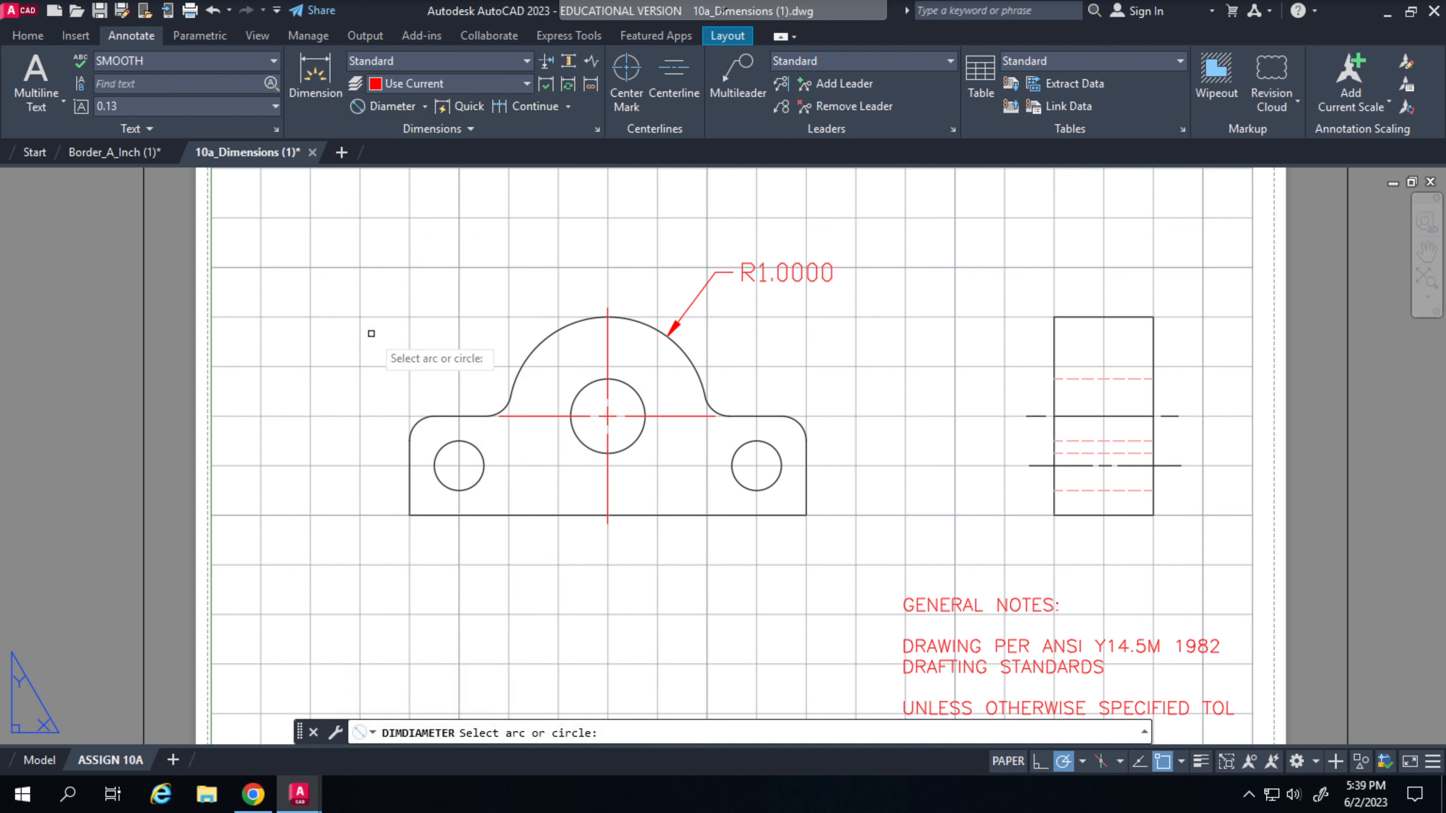
{"action": "left_click", "coordinate": [439, 452]}
{"action": "left_click", "coordinate": [335, 342]}
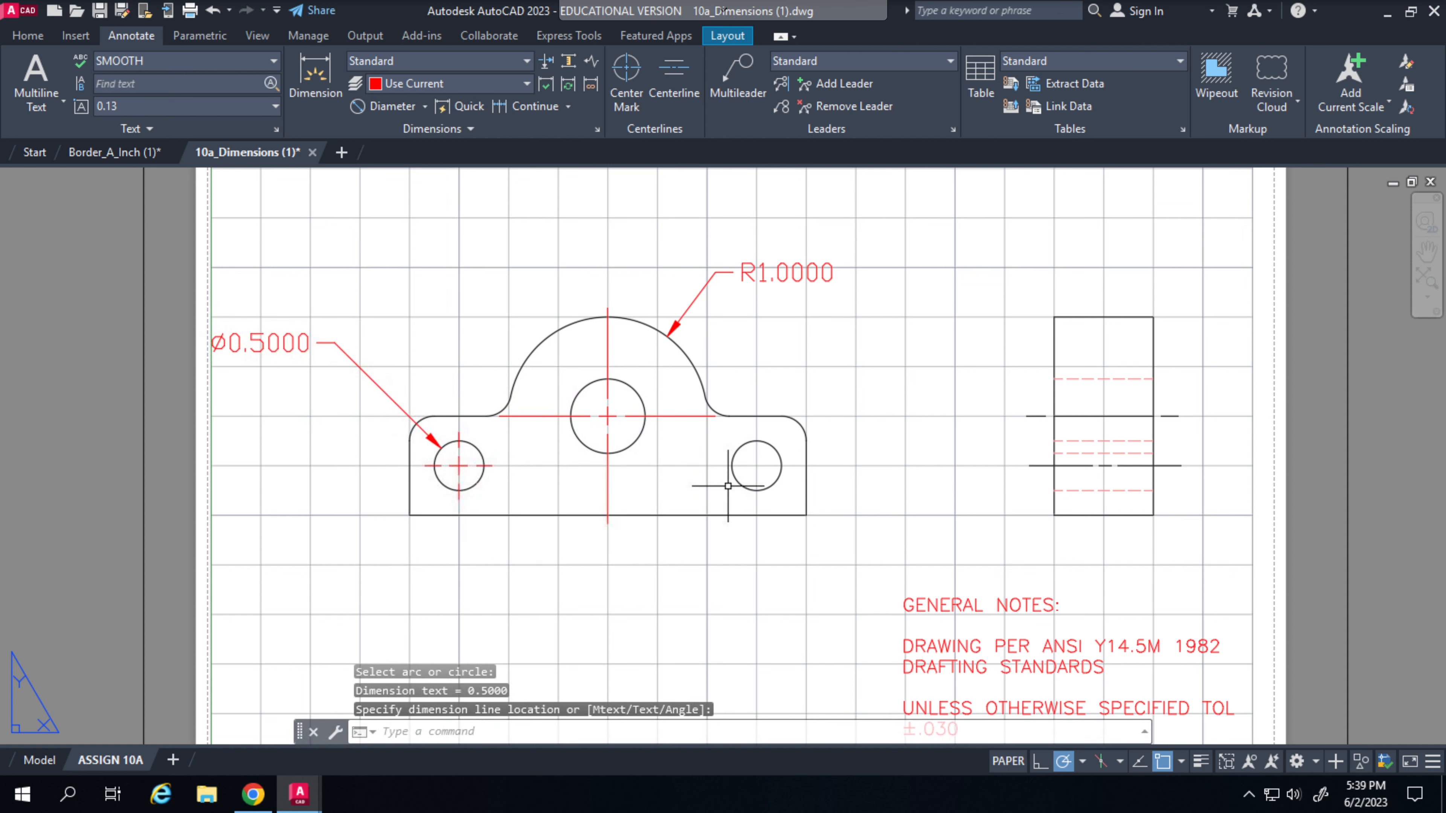
Step: Add a diameter dimension to the right small hole, with its text outside the part at the upper right
{"action": "left_click", "coordinate": [775, 449]}
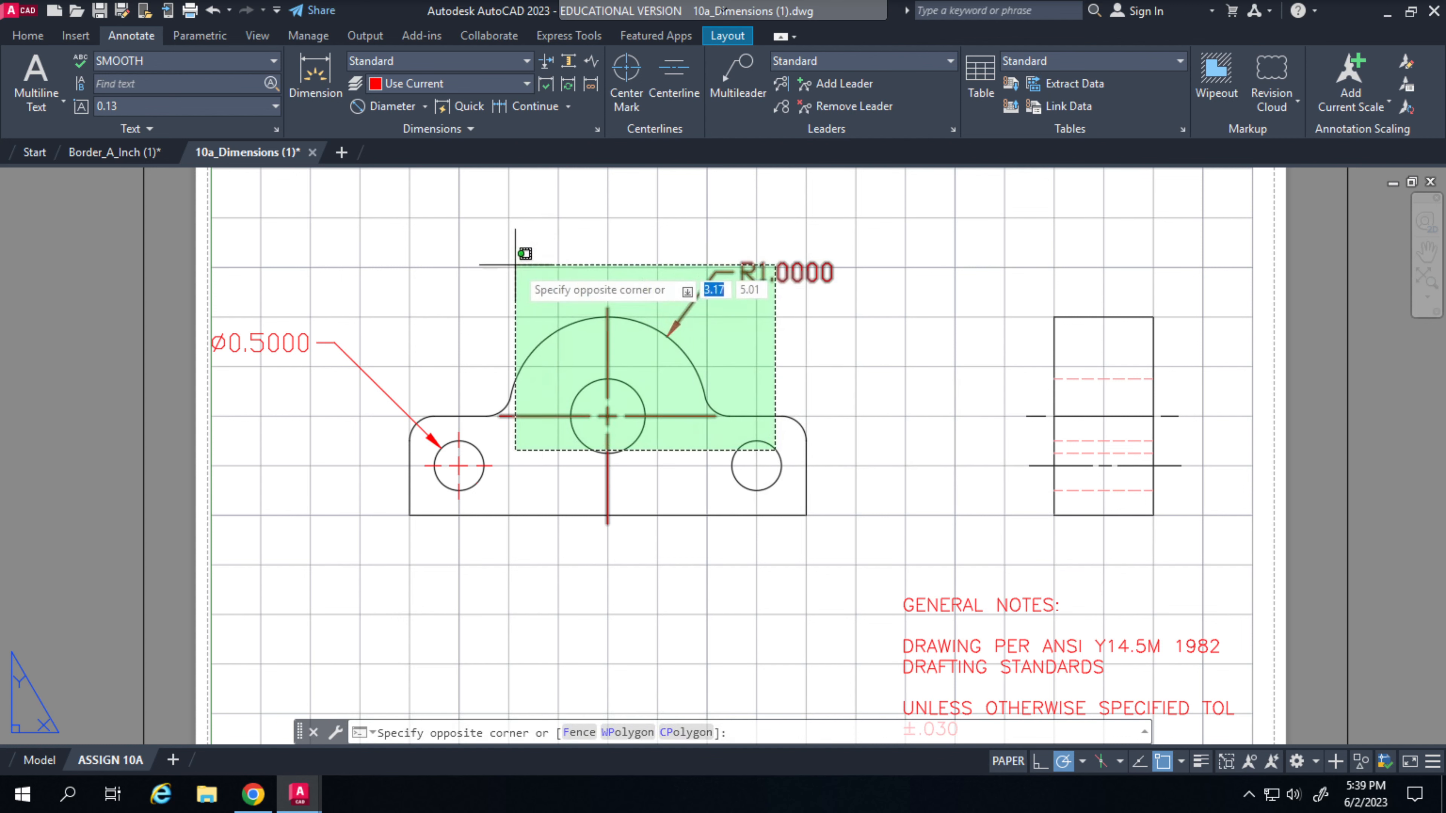
{"action": "left_click", "coordinate": [392, 105]}
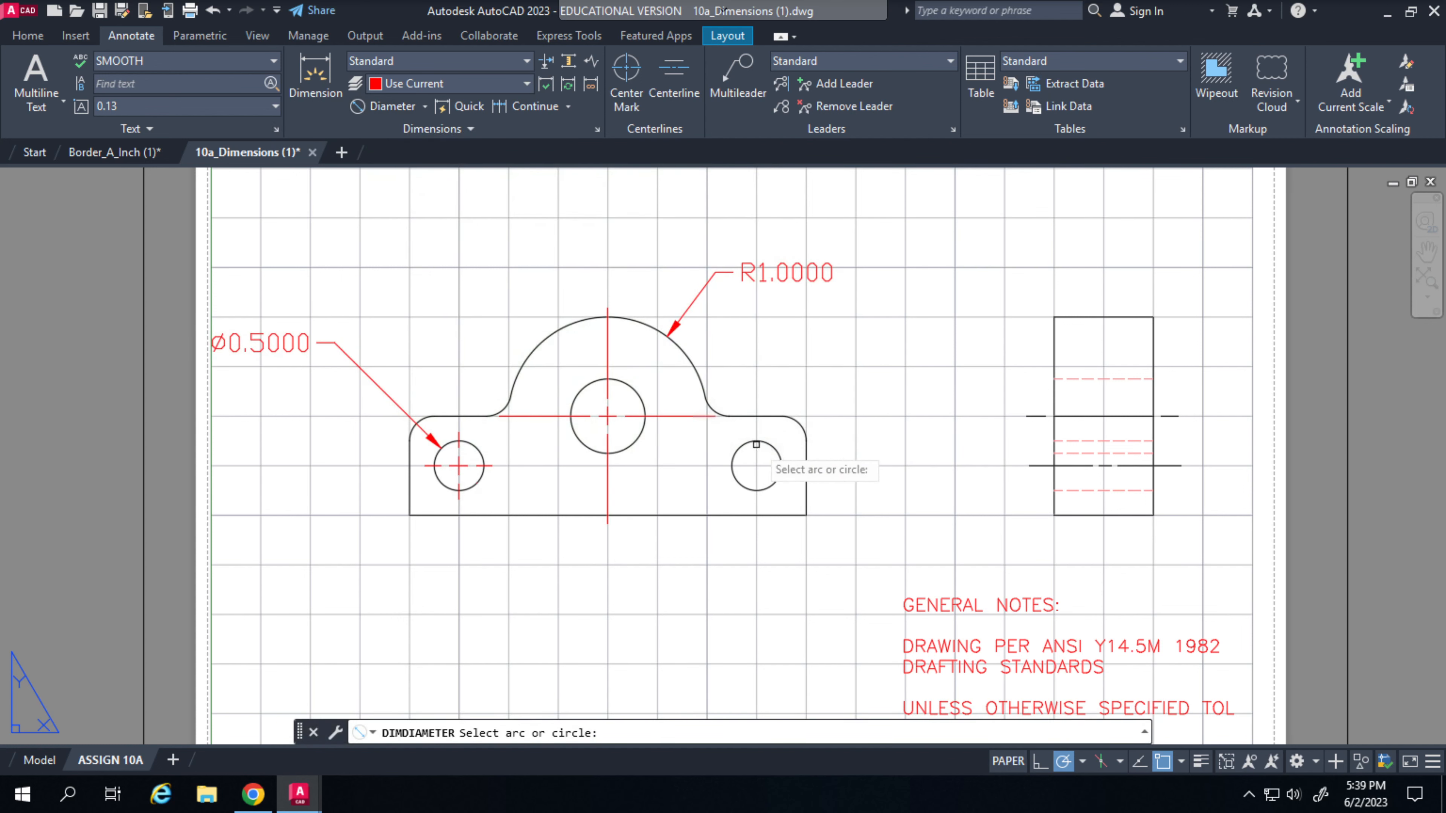
{"action": "left_click", "coordinate": [776, 448]}
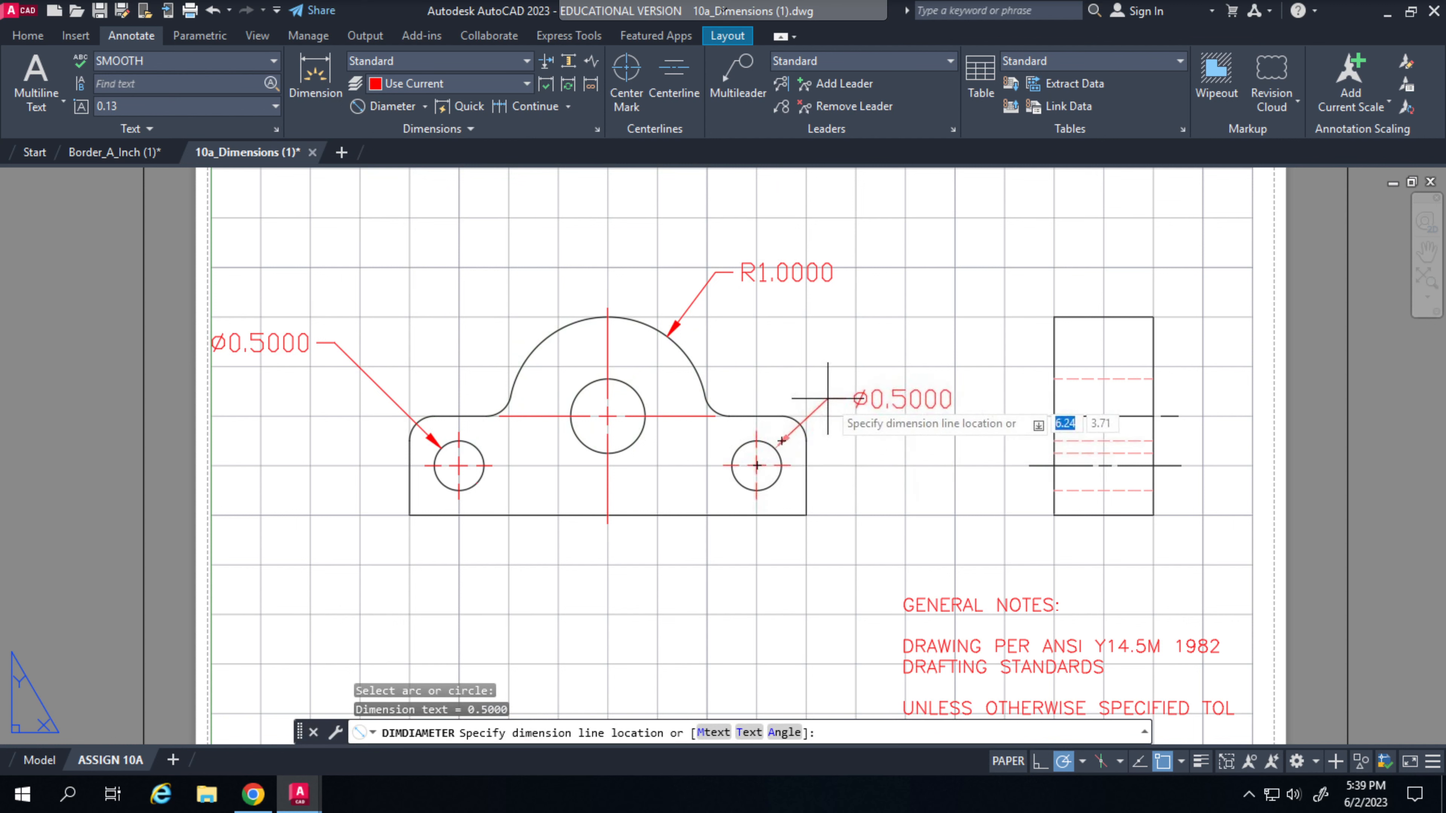
{"action": "left_click", "coordinate": [863, 344]}
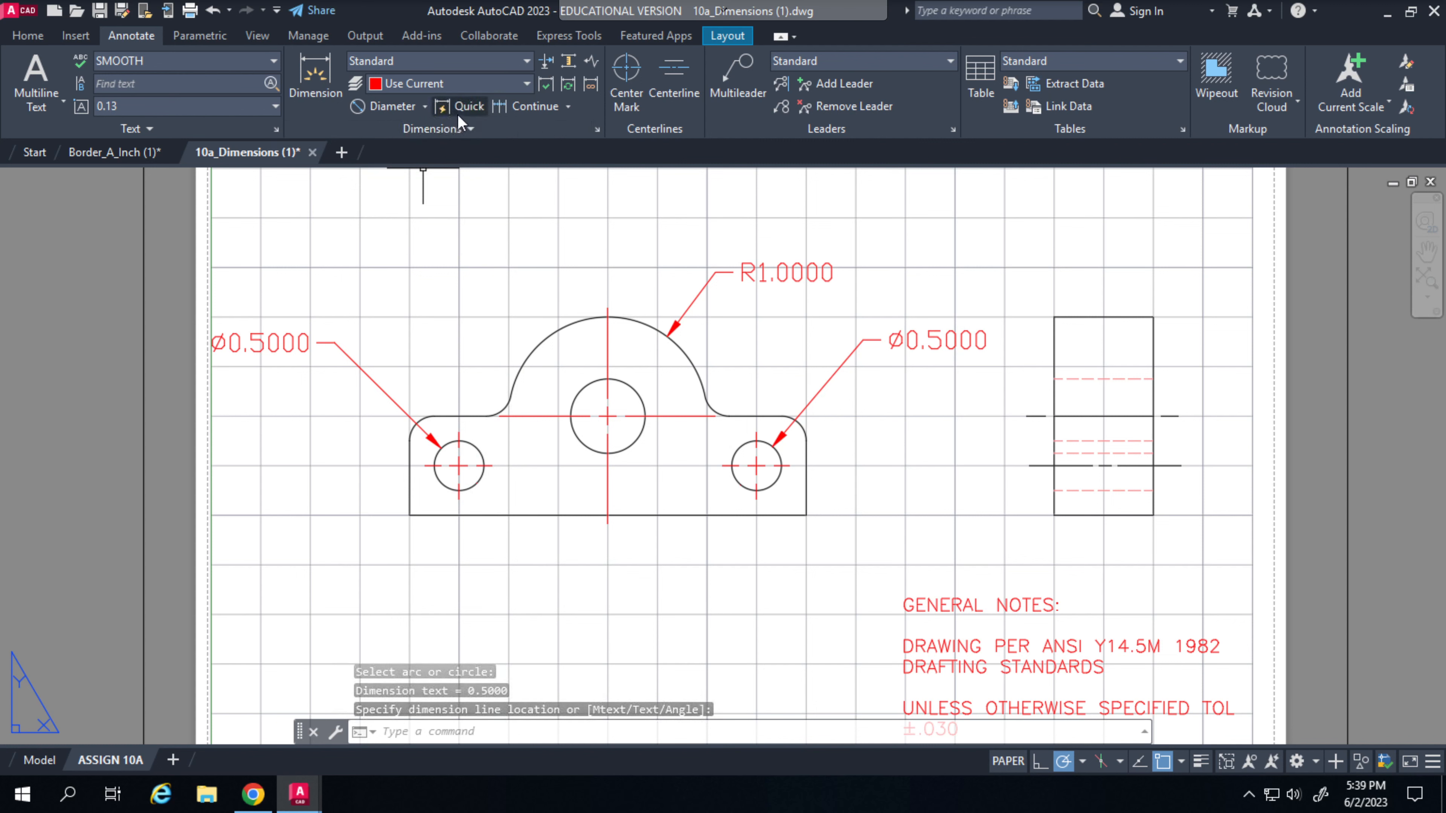
Step: Add a horizontal linear dimension between the lower center mark ends of the two small holes, placed below the part
{"action": "left_click", "coordinate": [384, 111]}
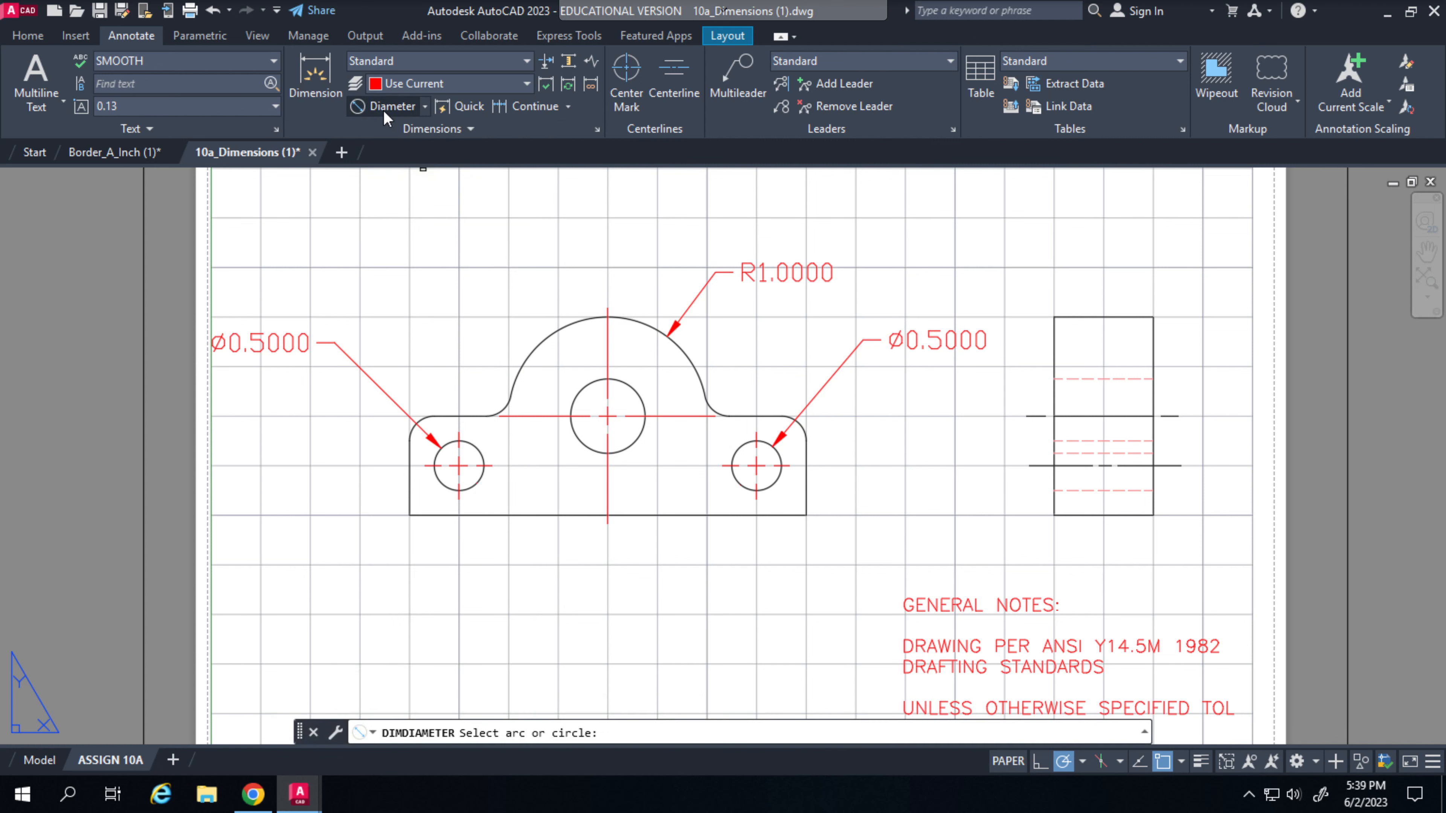
{"action": "left_click", "coordinate": [390, 108]}
{"action": "left_click", "coordinate": [426, 116]}
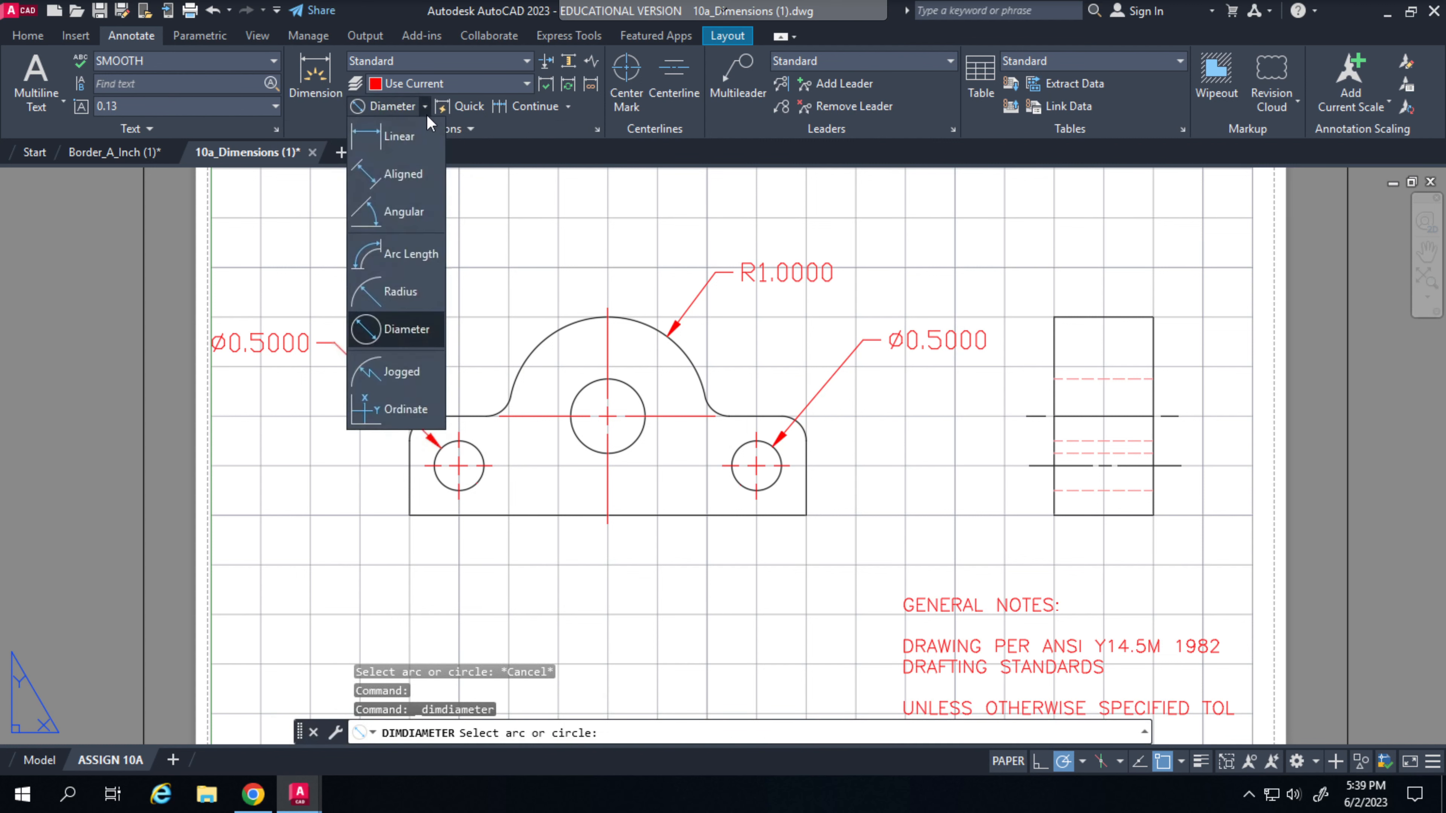
{"action": "left_click", "coordinate": [410, 139]}
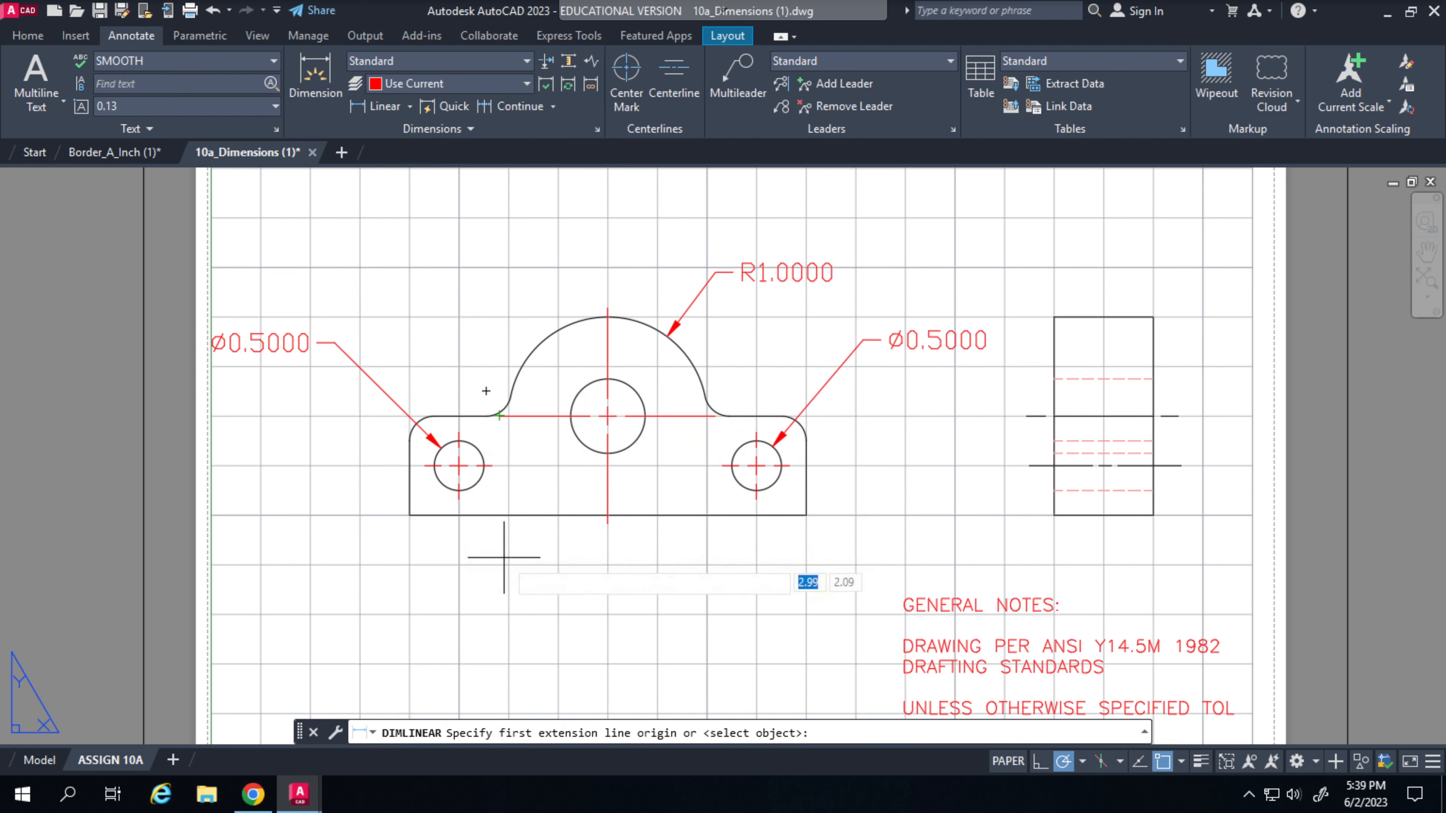
{"action": "scroll", "coordinate": [486, 569], "scroll_direction": "up", "scroll_amount": 4}
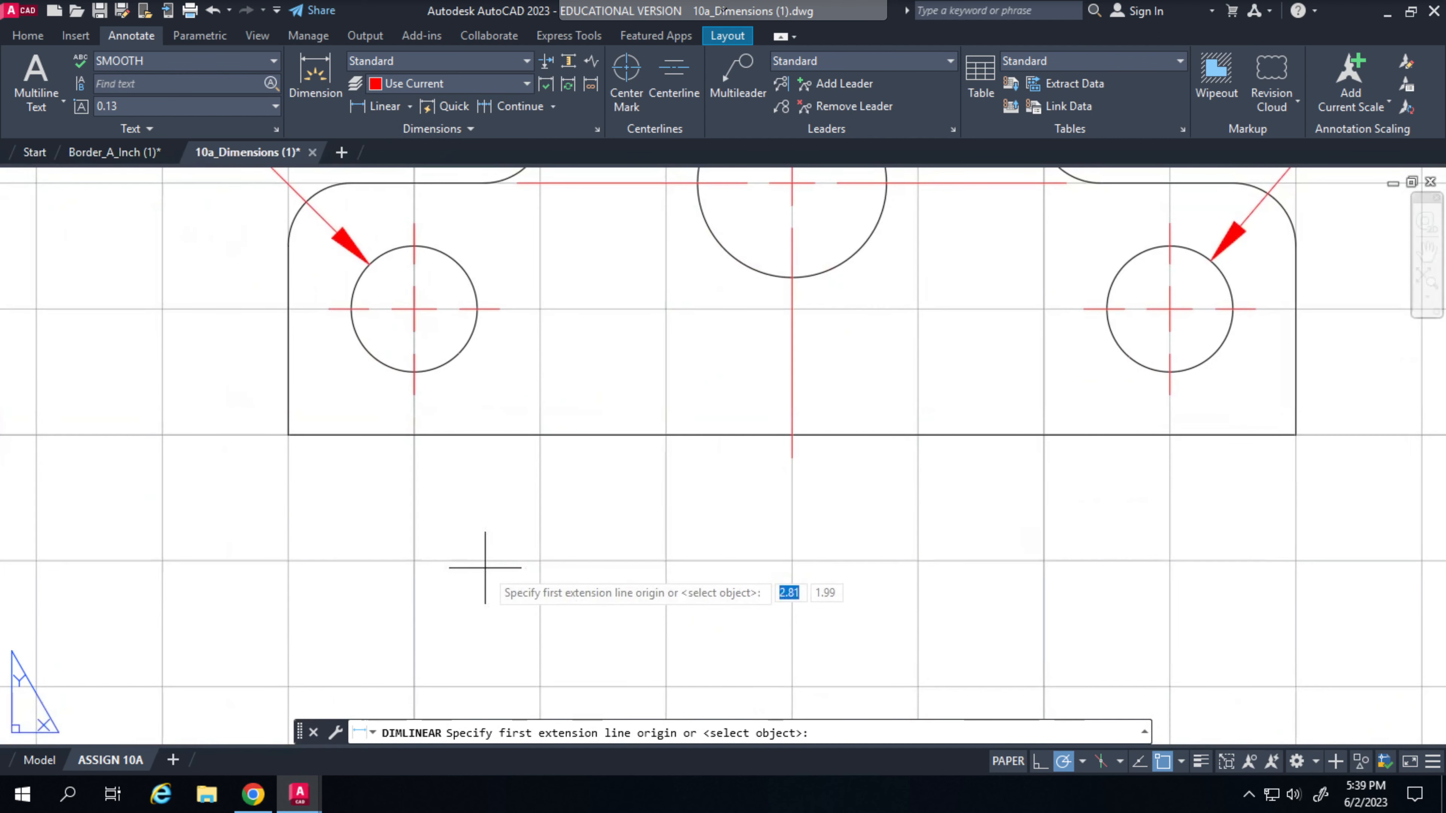
{"action": "left_click", "coordinate": [415, 395]}
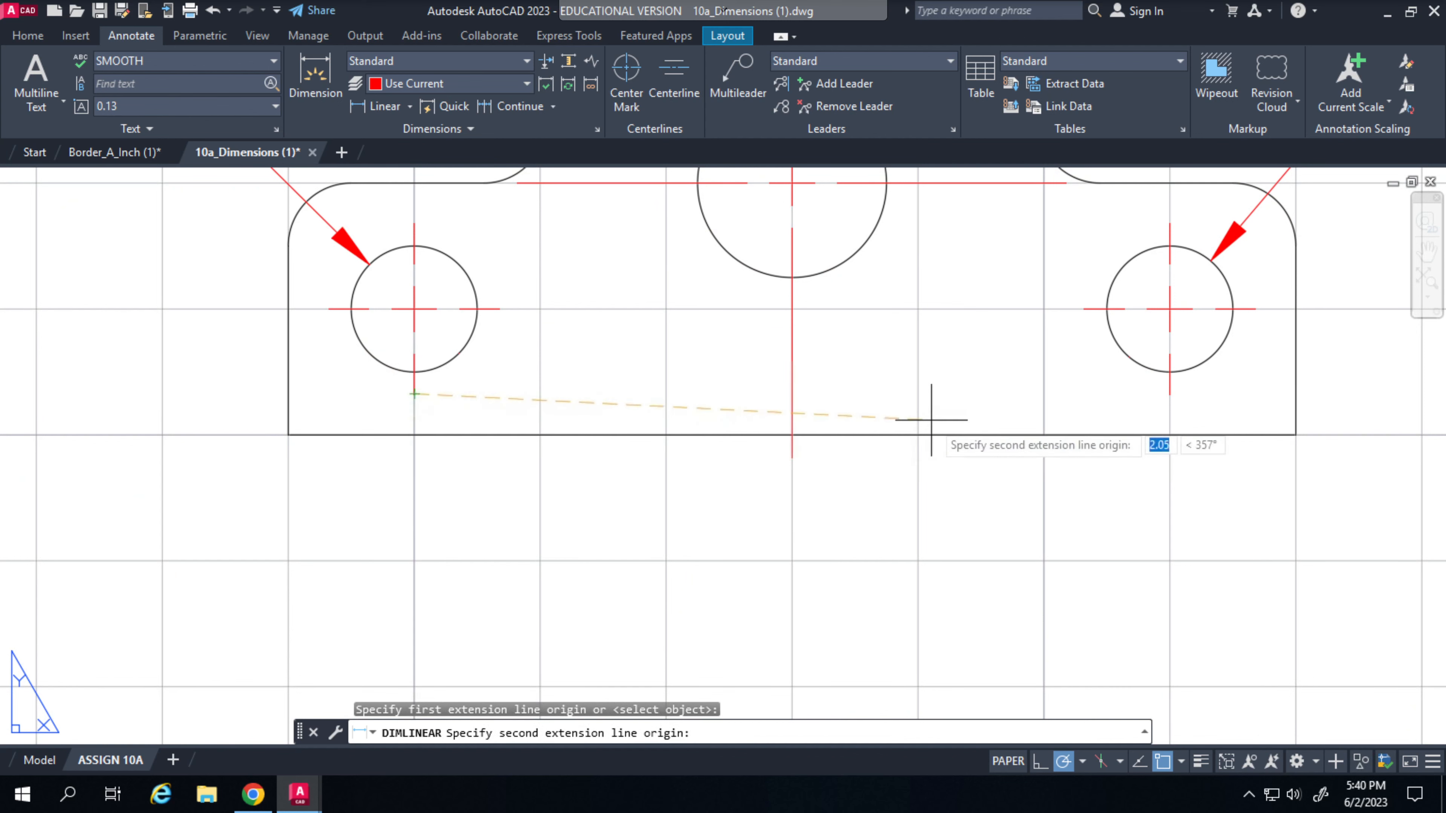
{"action": "left_click", "coordinate": [1170, 394]}
{"action": "left_click", "coordinate": [922, 582]}
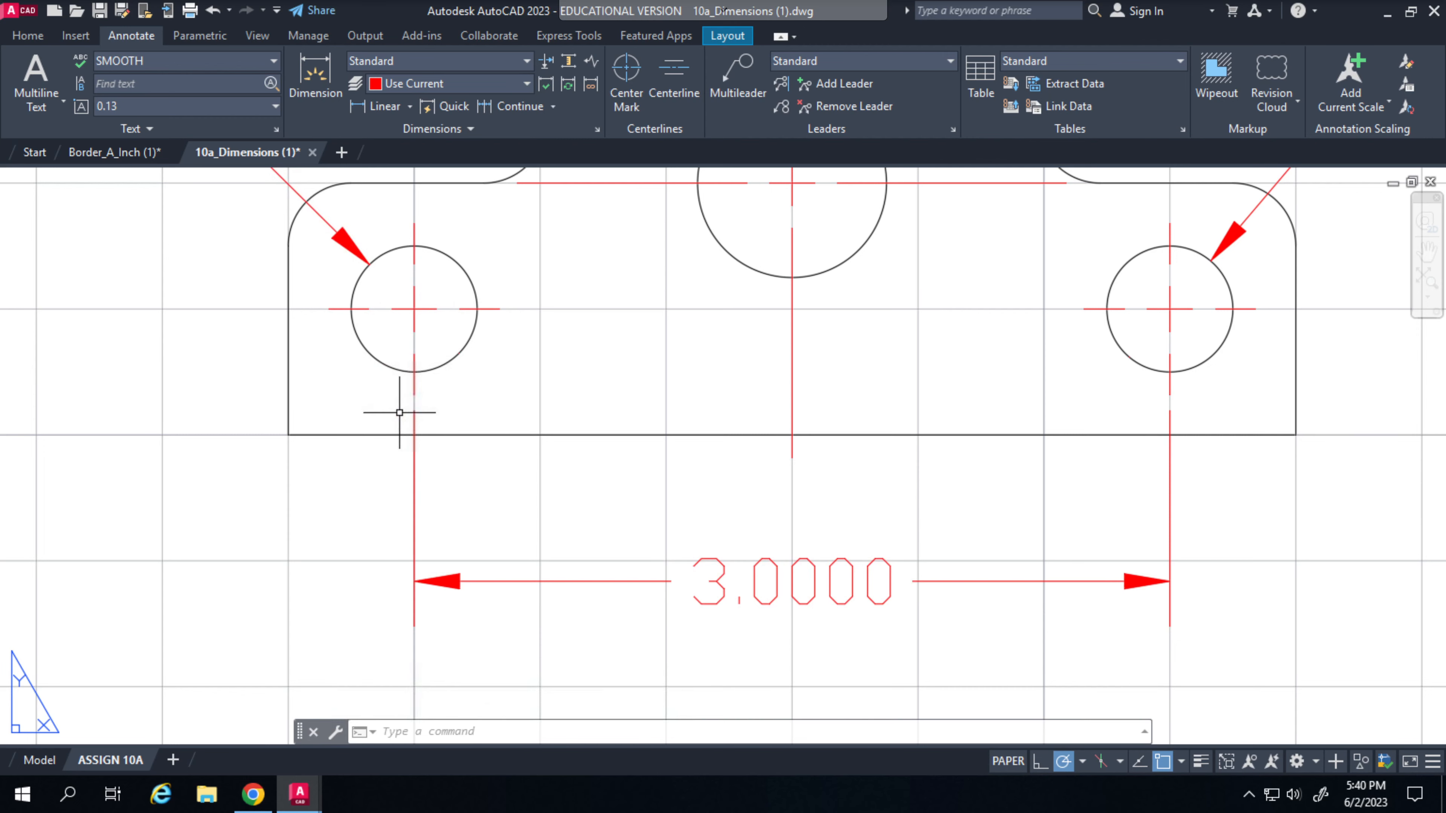
Step: Delete the right small hole's diameter dimension and the horizontal dimension between the two small holes
{"action": "scroll", "coordinate": [767, 540], "scroll_direction": "down", "scroll_amount": 5}
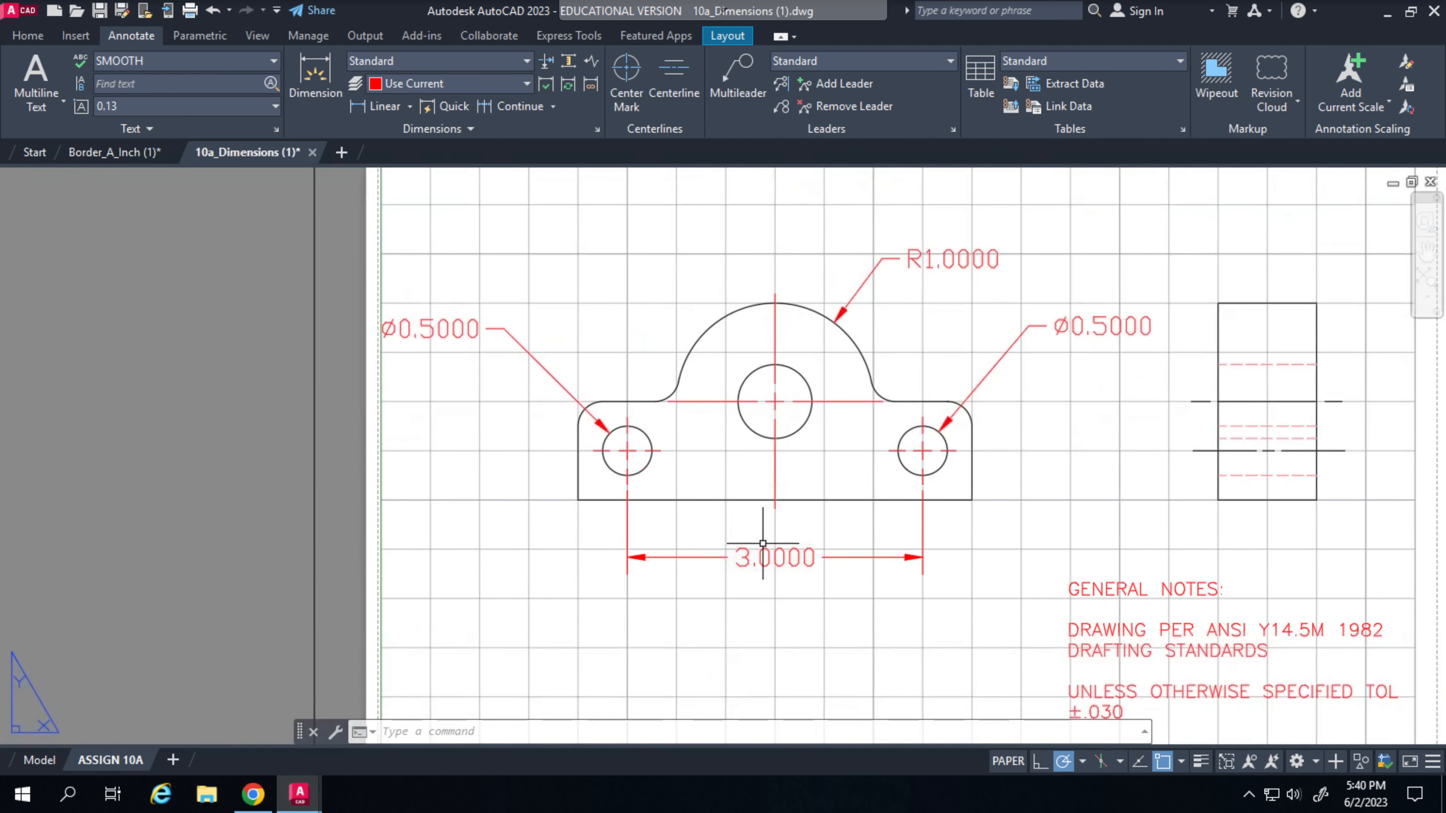
{"action": "middle_click_drag", "start_coordinate": [590, 623], "coordinate": [462, 658]}
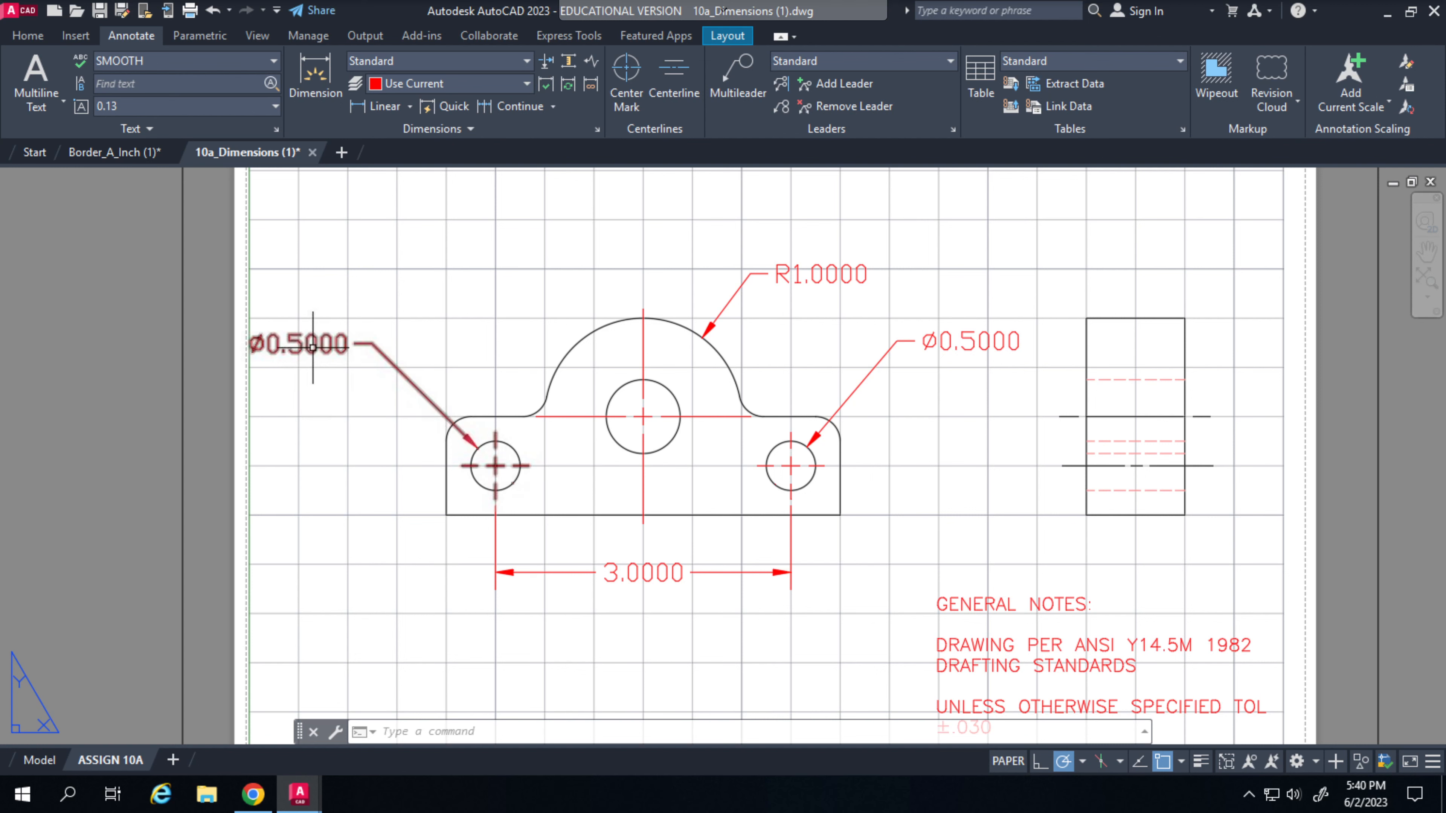
{"action": "middle_click_drag", "start_coordinate": [322, 381], "coordinate": [283, 389]}
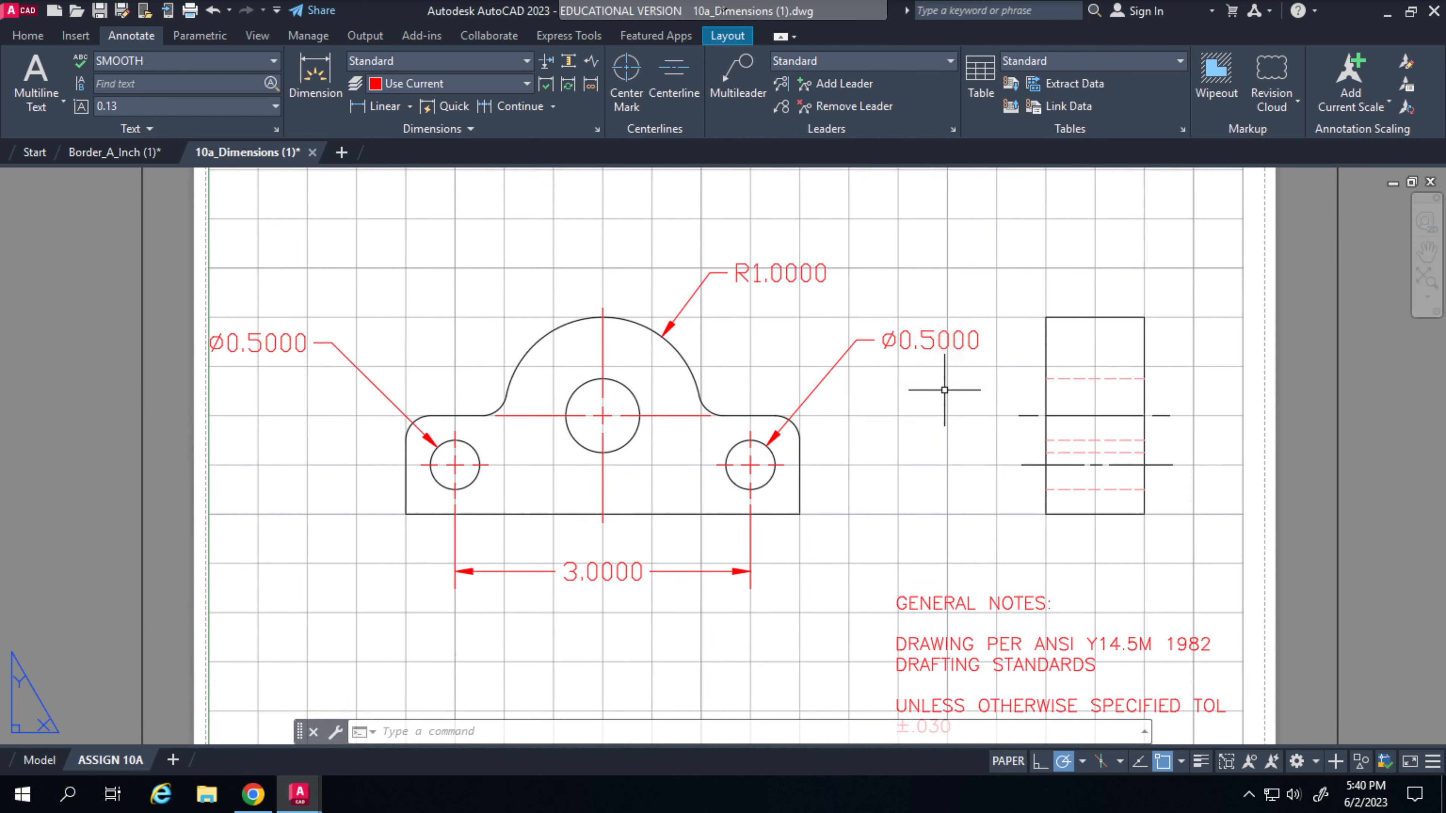
{"action": "left_click", "coordinate": [949, 348]}
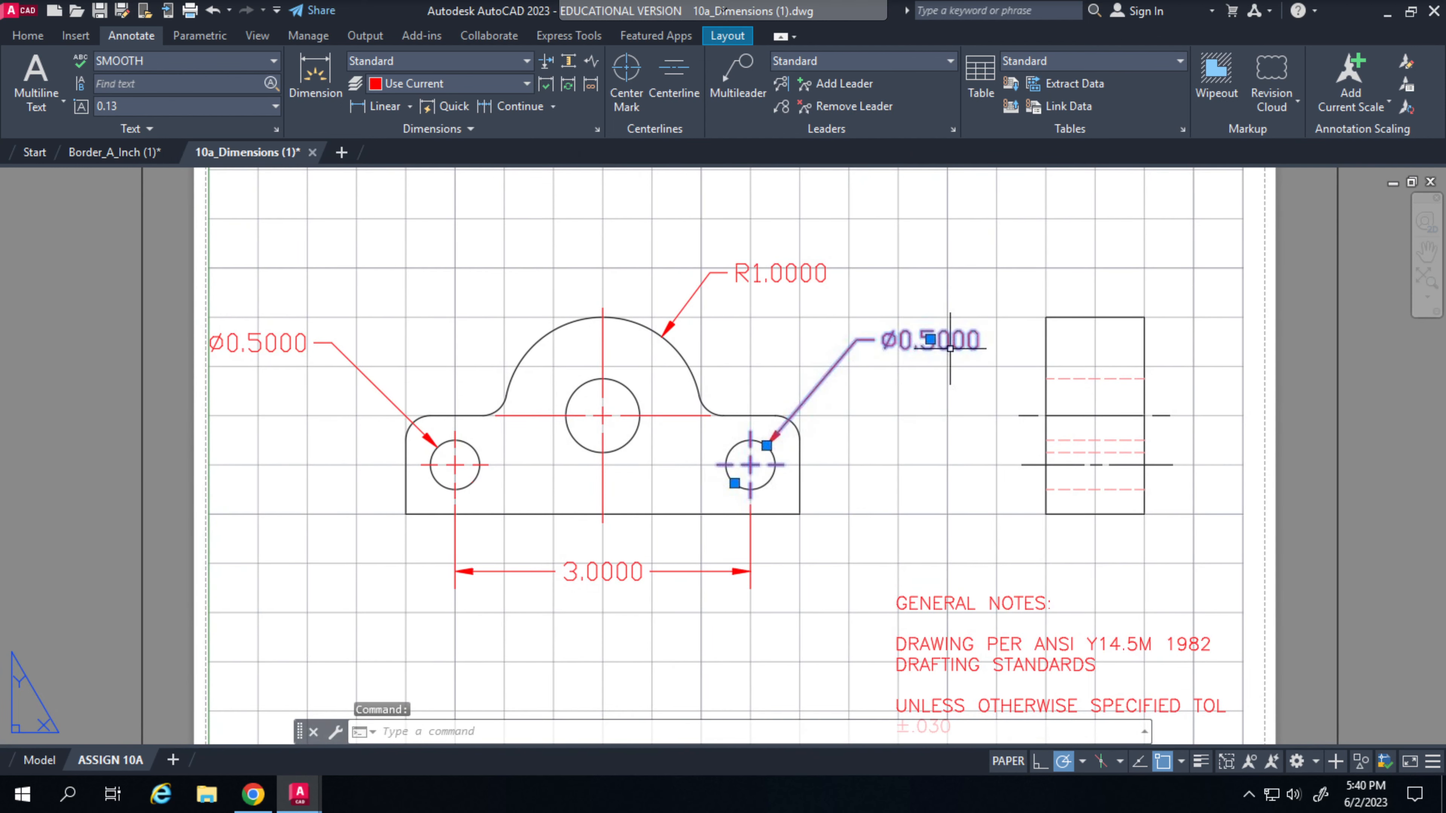
{"action": "key", "text": "Delete"}
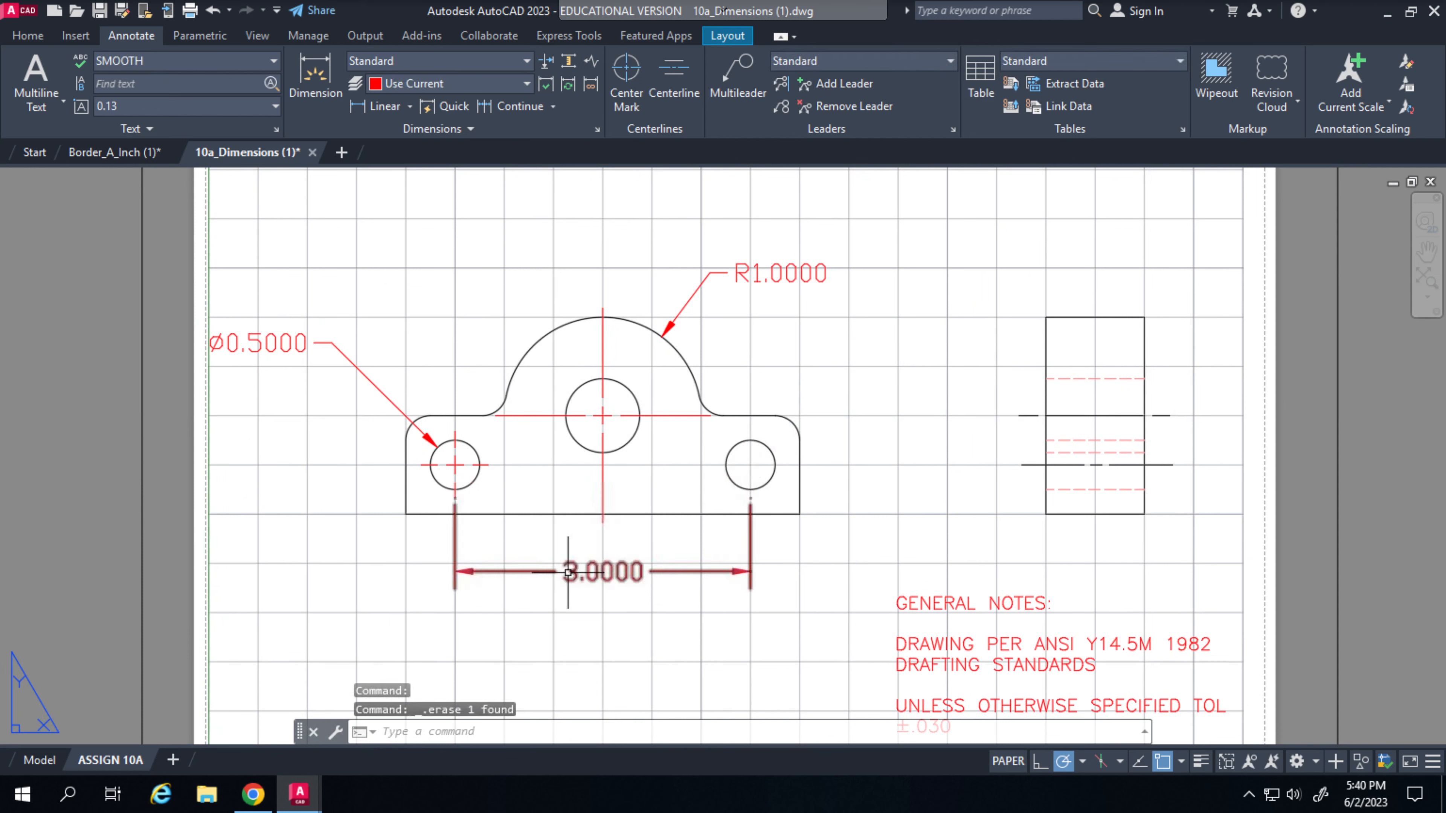
{"action": "left_click", "coordinate": [582, 579]}
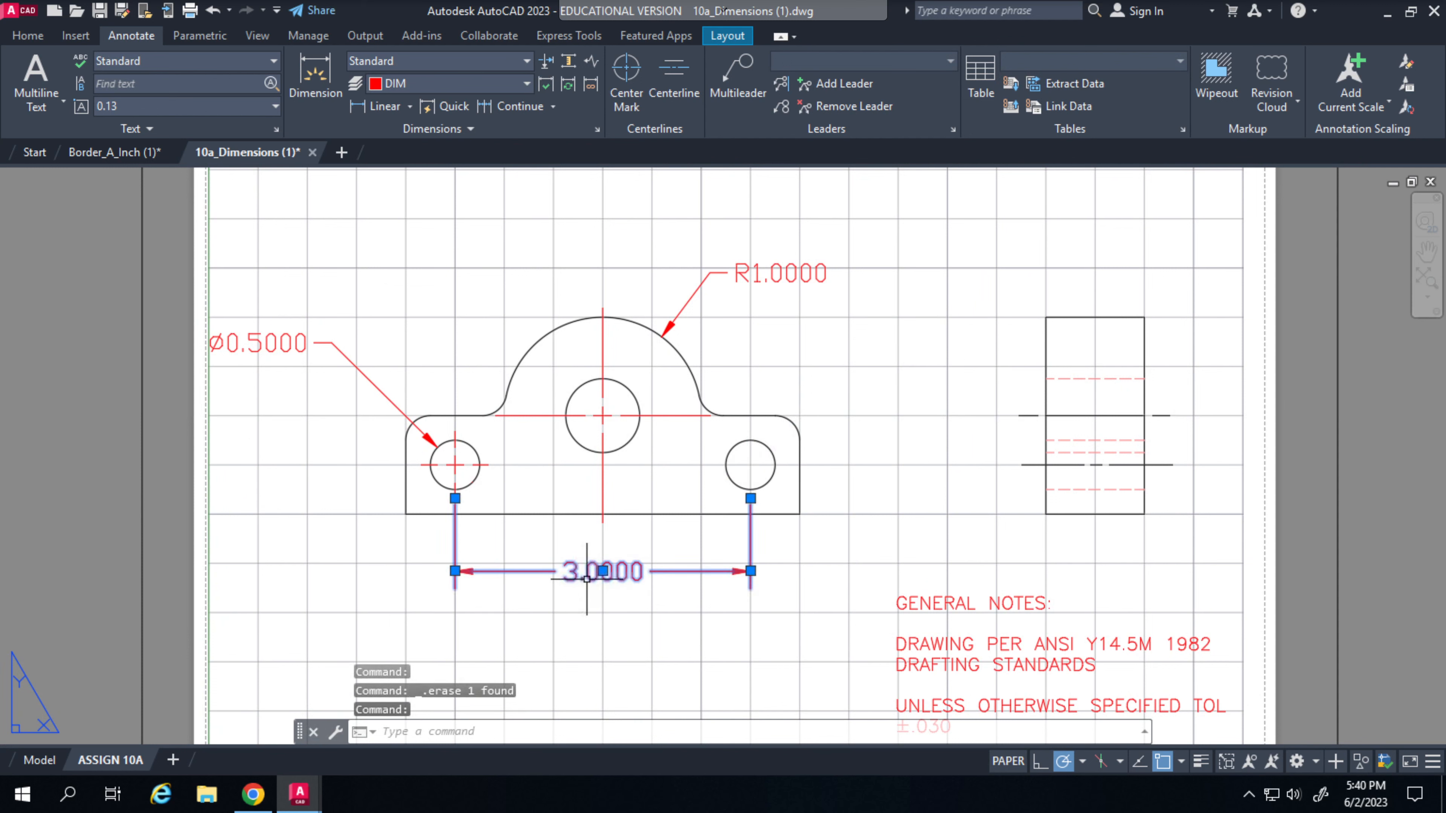
{"action": "key", "text": "Delete"}
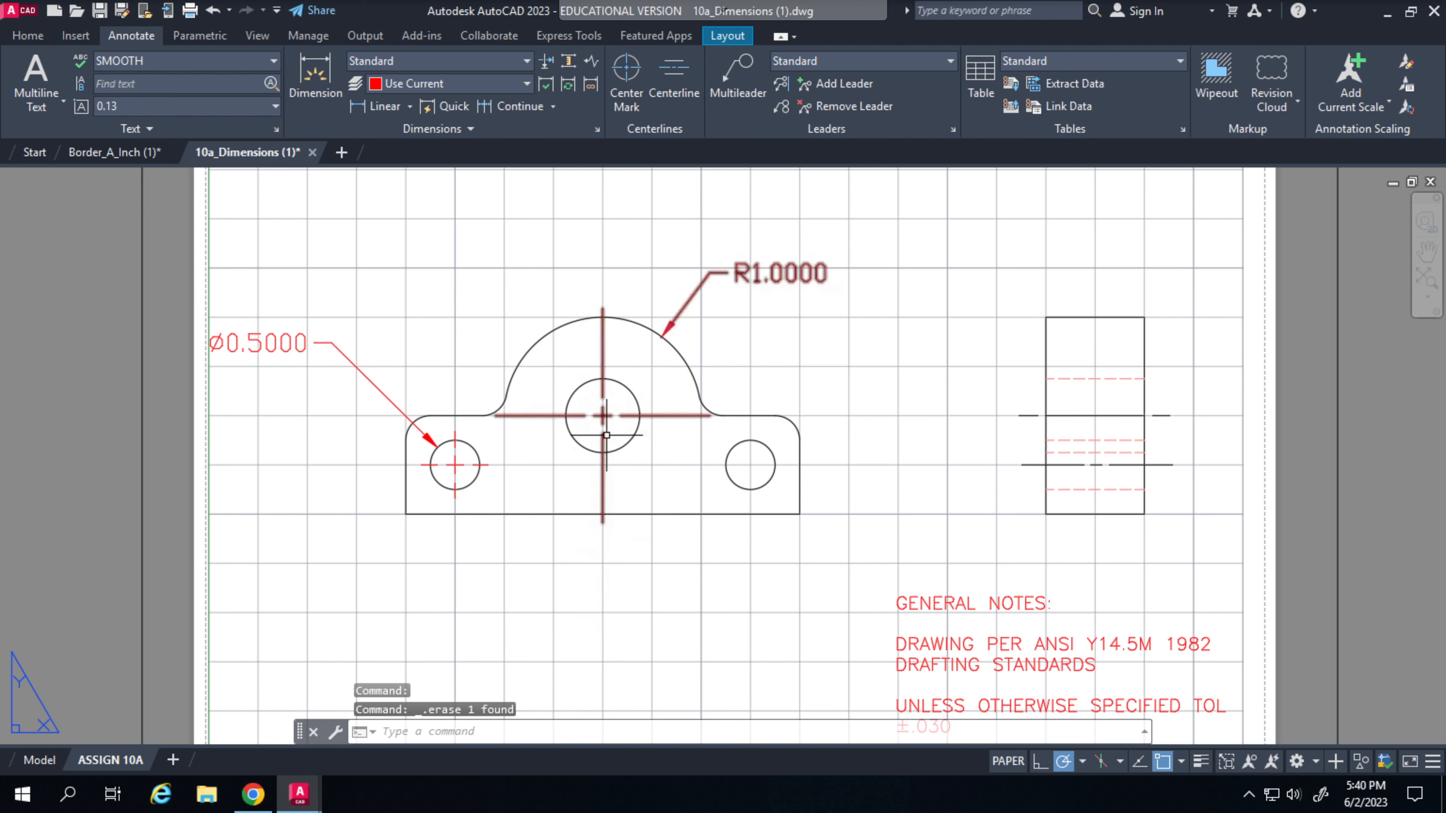
Step: Add a center mark to the right small hole of the front view
{"action": "left_click", "coordinate": [630, 72]}
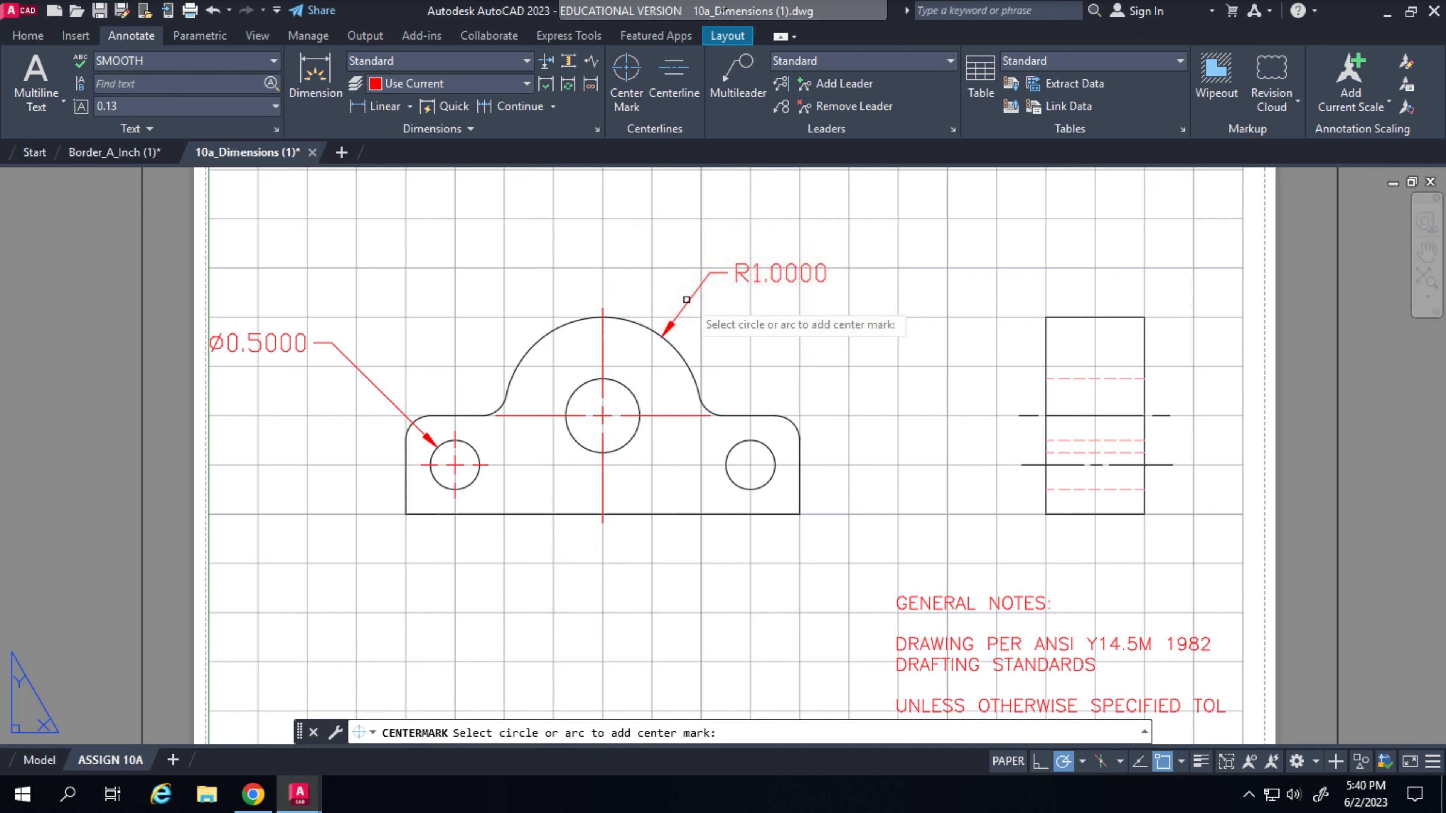
{"action": "left_click", "coordinate": [767, 446]}
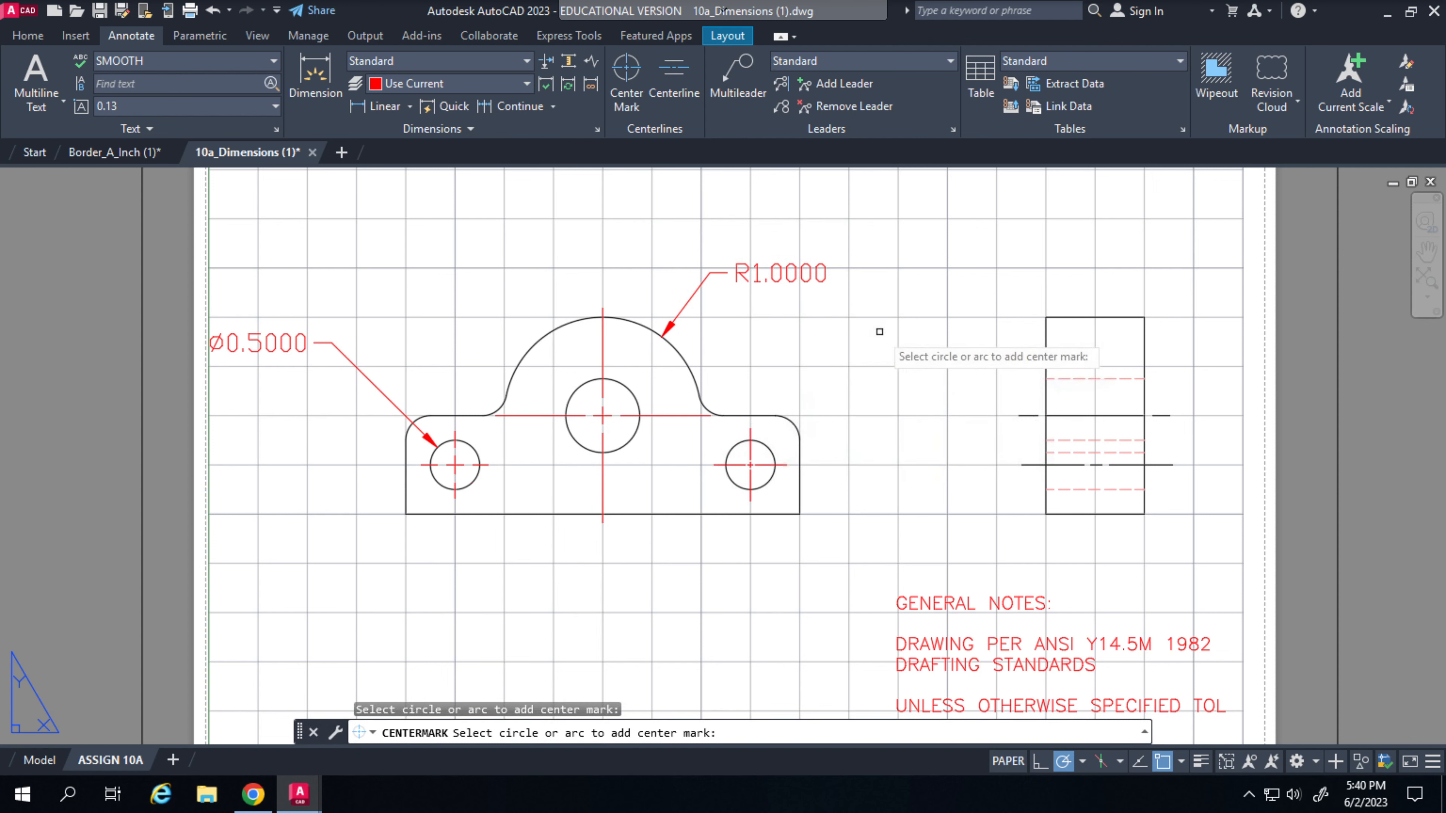
{"action": "left_click", "coordinate": [320, 86]}
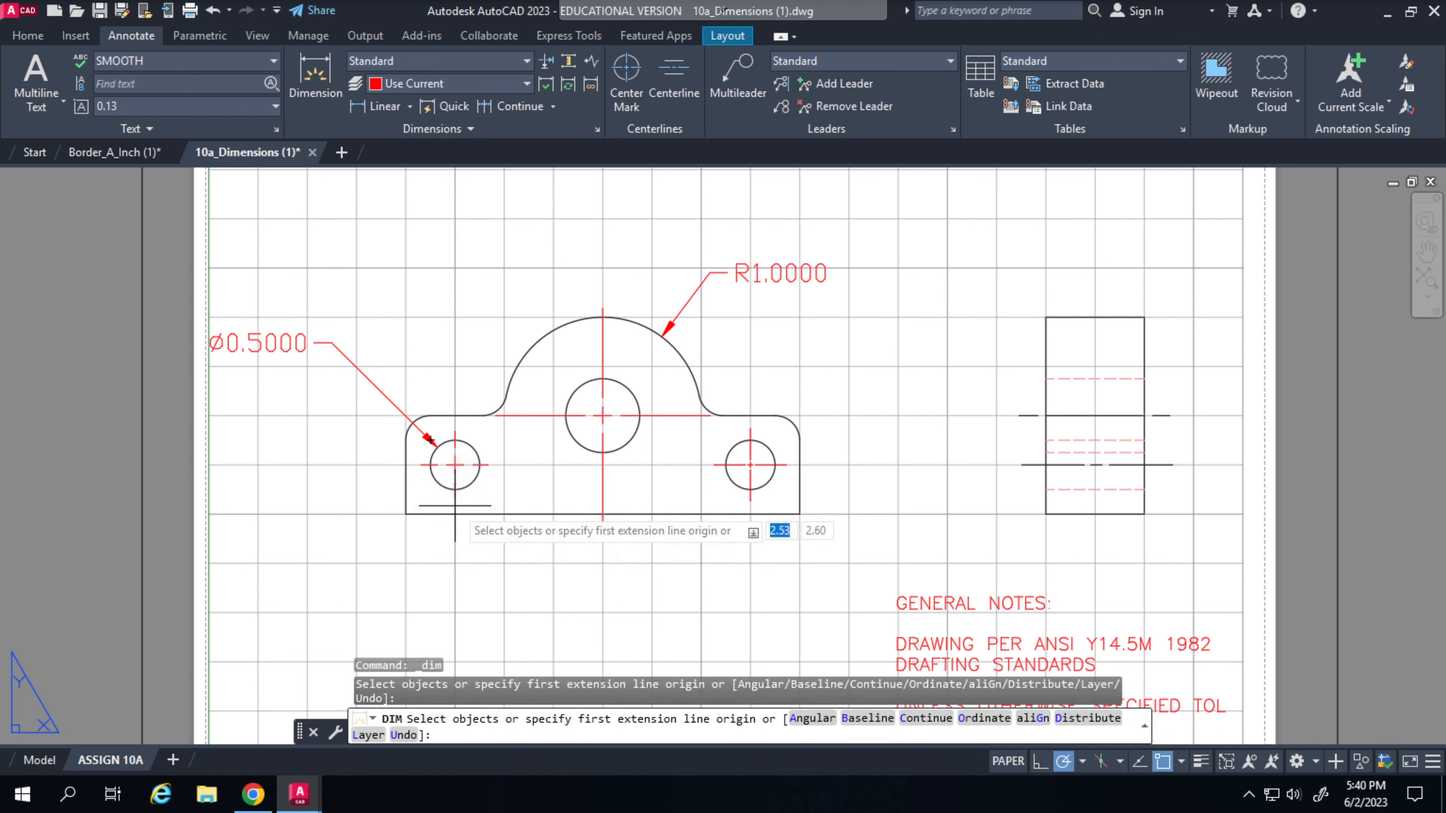
{"action": "left_click", "coordinate": [454, 499]}
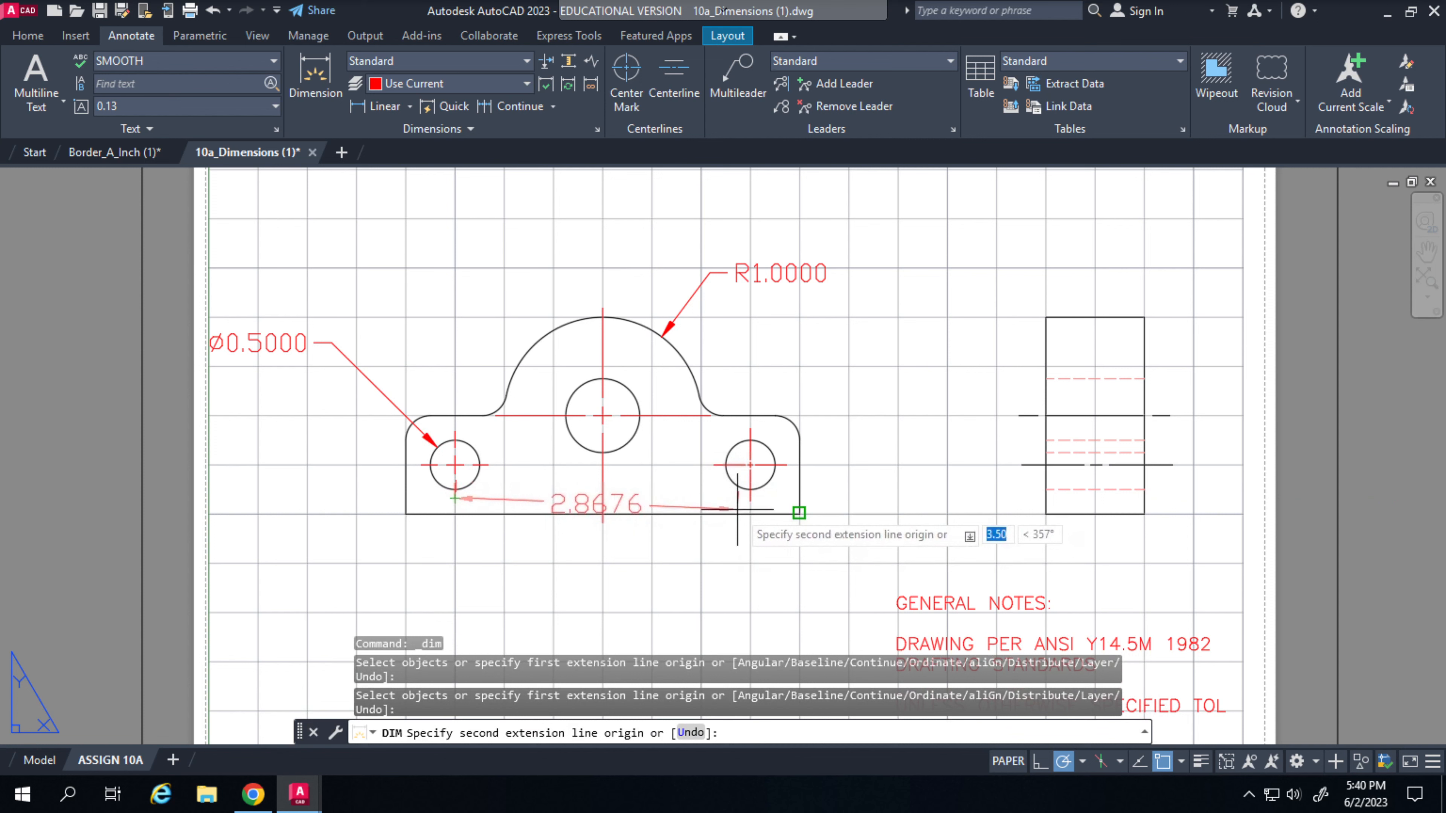
{"action": "left_click", "coordinate": [750, 501]}
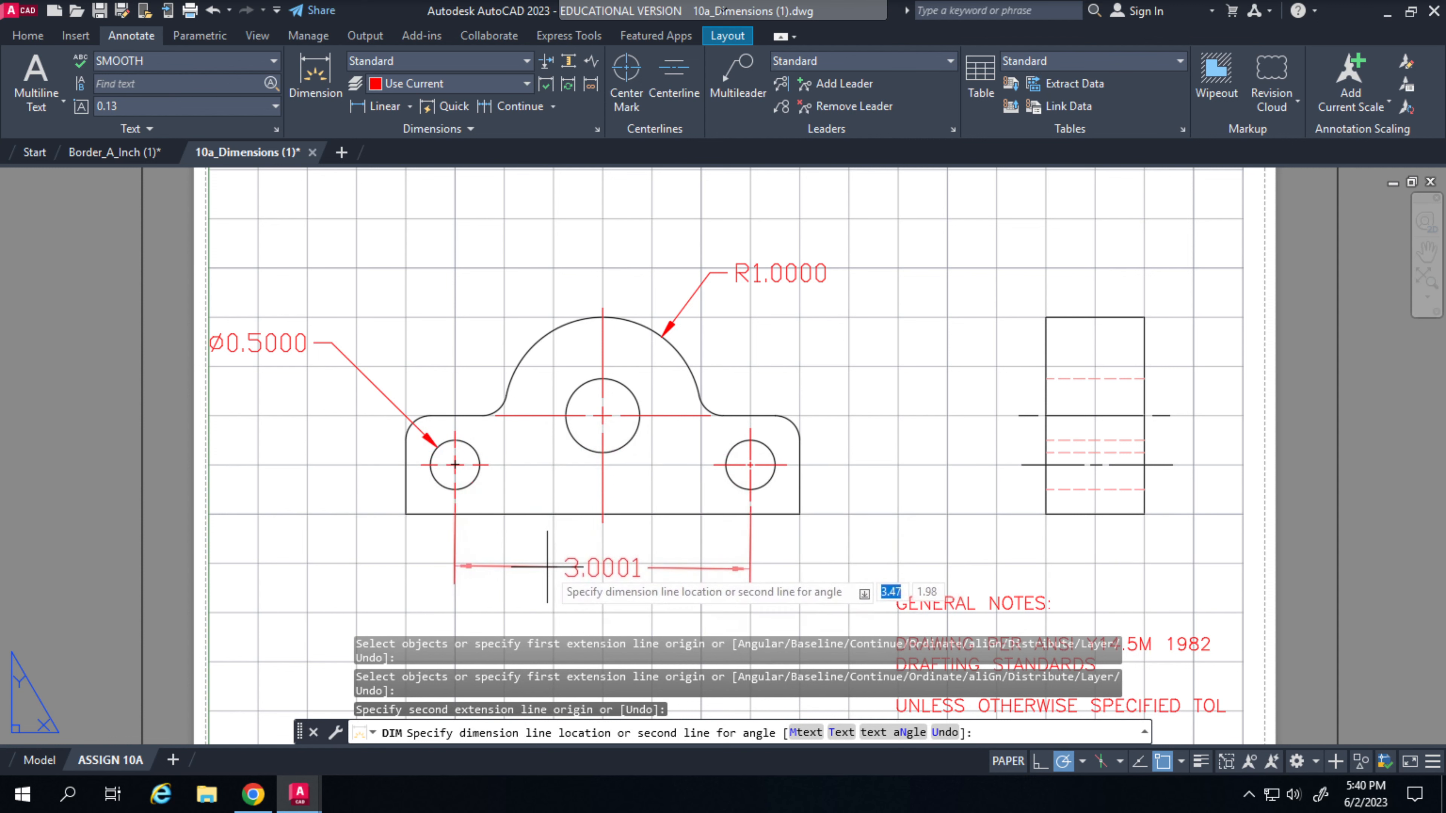
{"action": "type", "text": "u"}
{"action": "key", "text": "Return"}
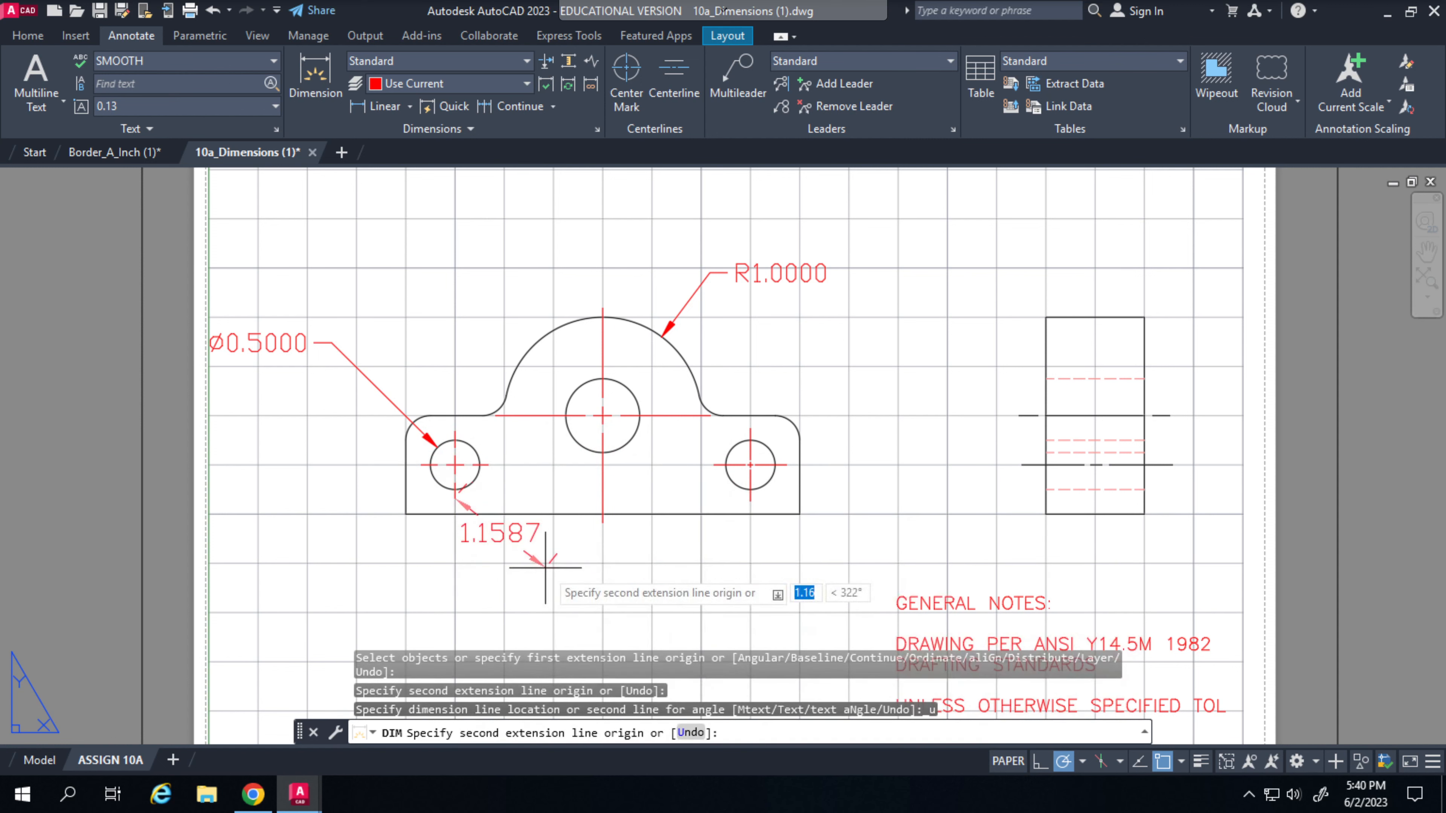
{"action": "type", "text": "u"}
{"action": "key", "text": "Return"}
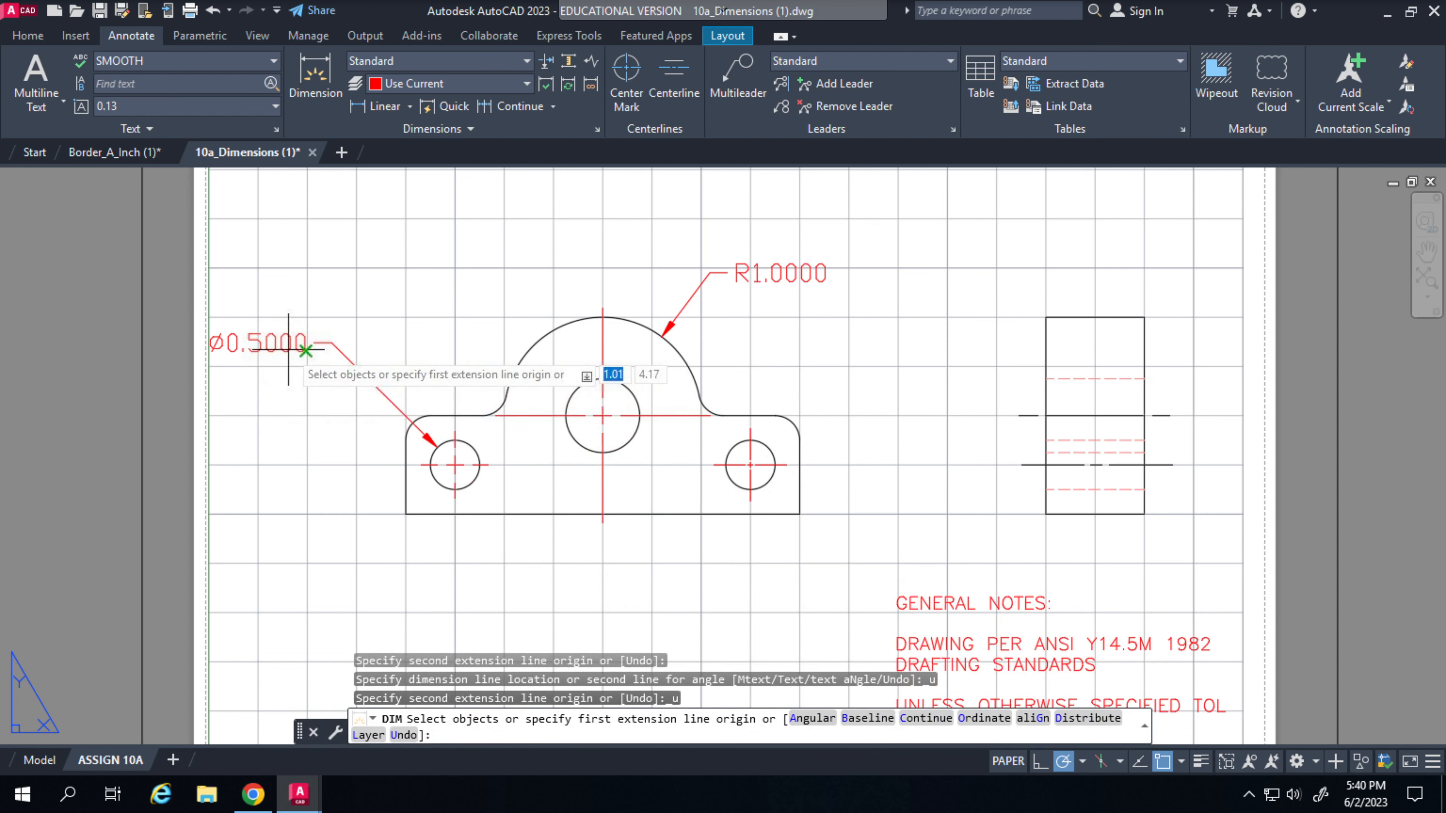
{"action": "key", "text": "Escape"}
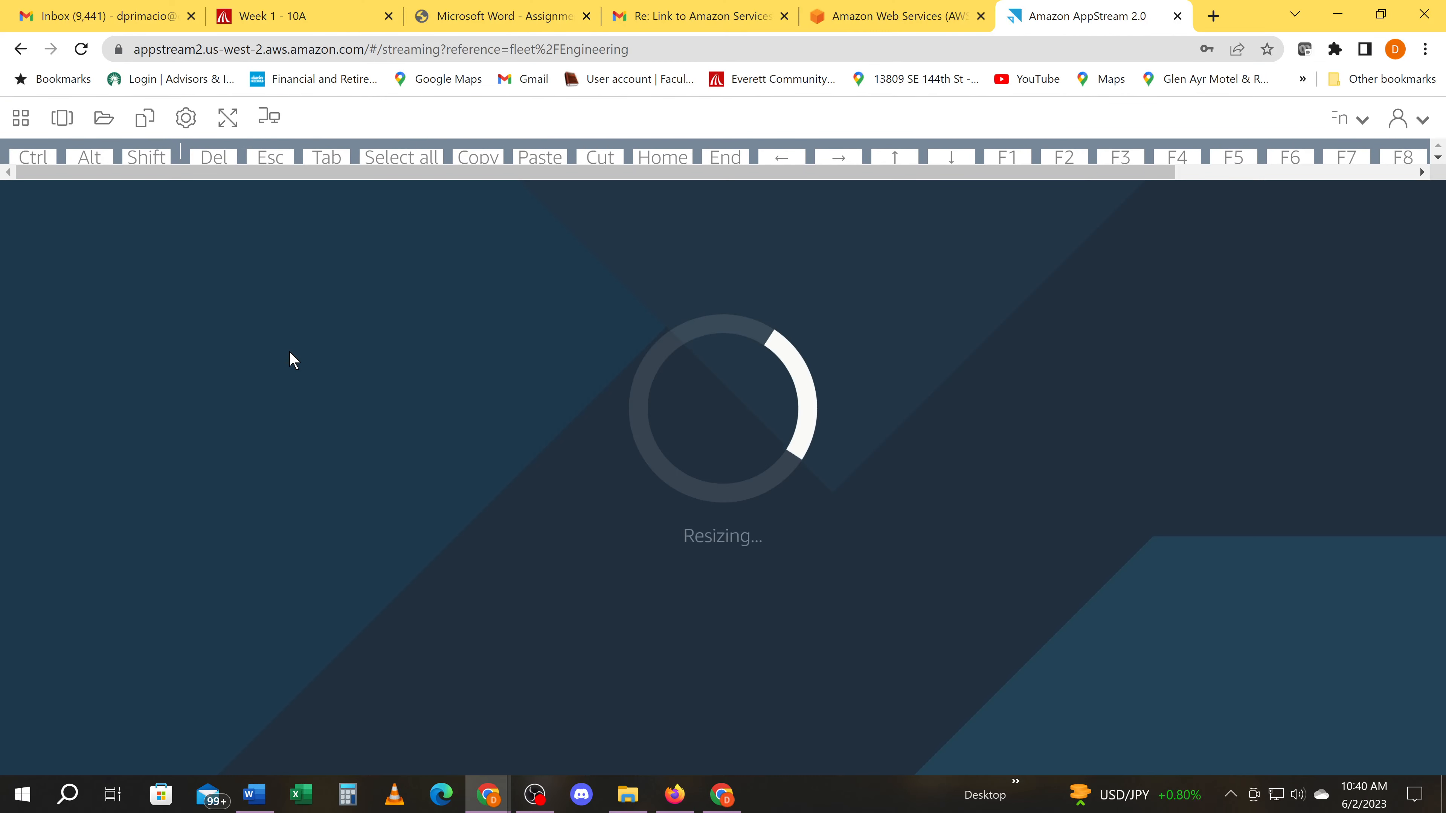
Step: Return the streamed session to full screen and refit the maximized drawing window to it
{"action": "left_click", "coordinate": [228, 118]}
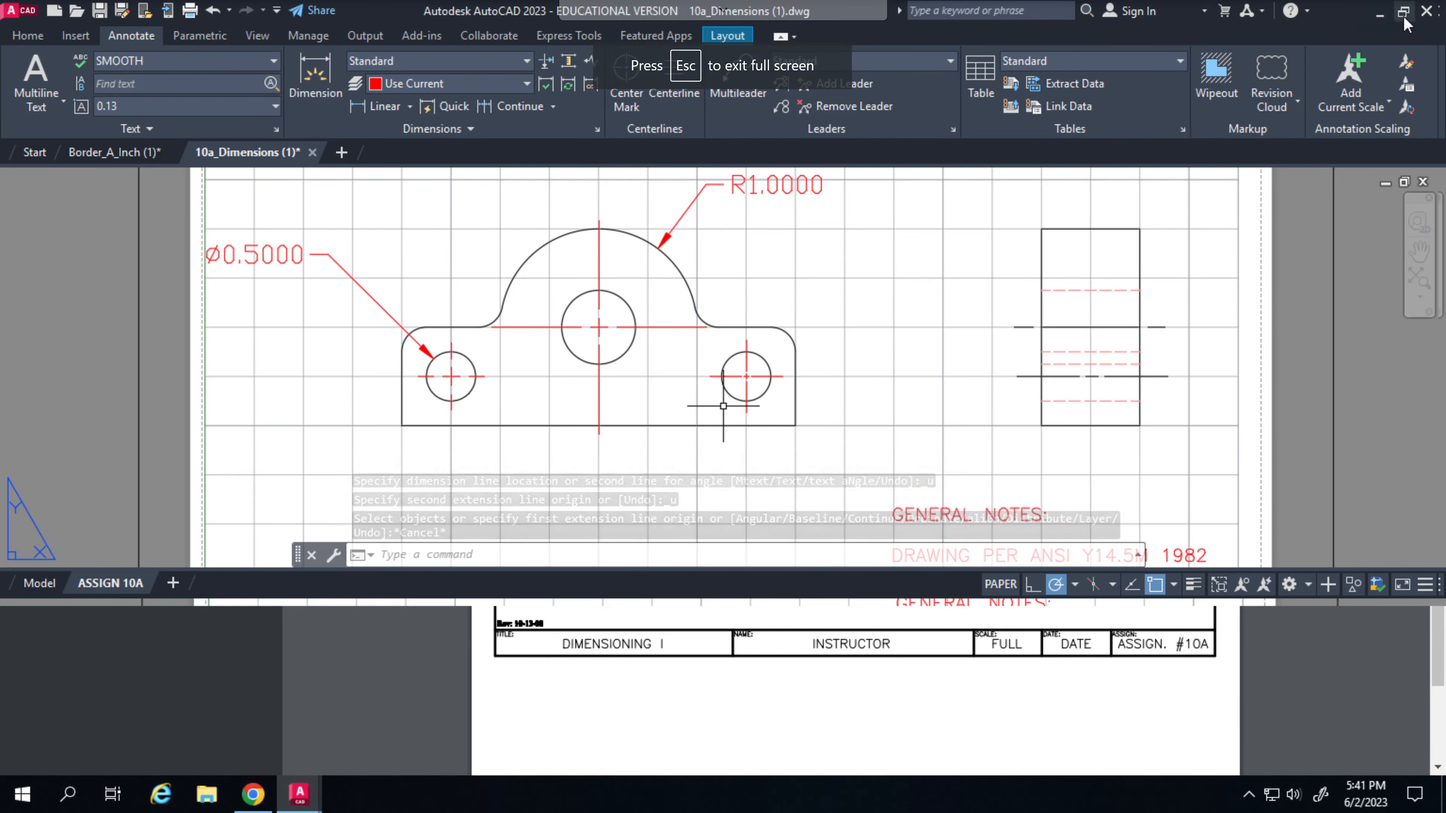
{"action": "left_click", "coordinate": [1403, 11]}
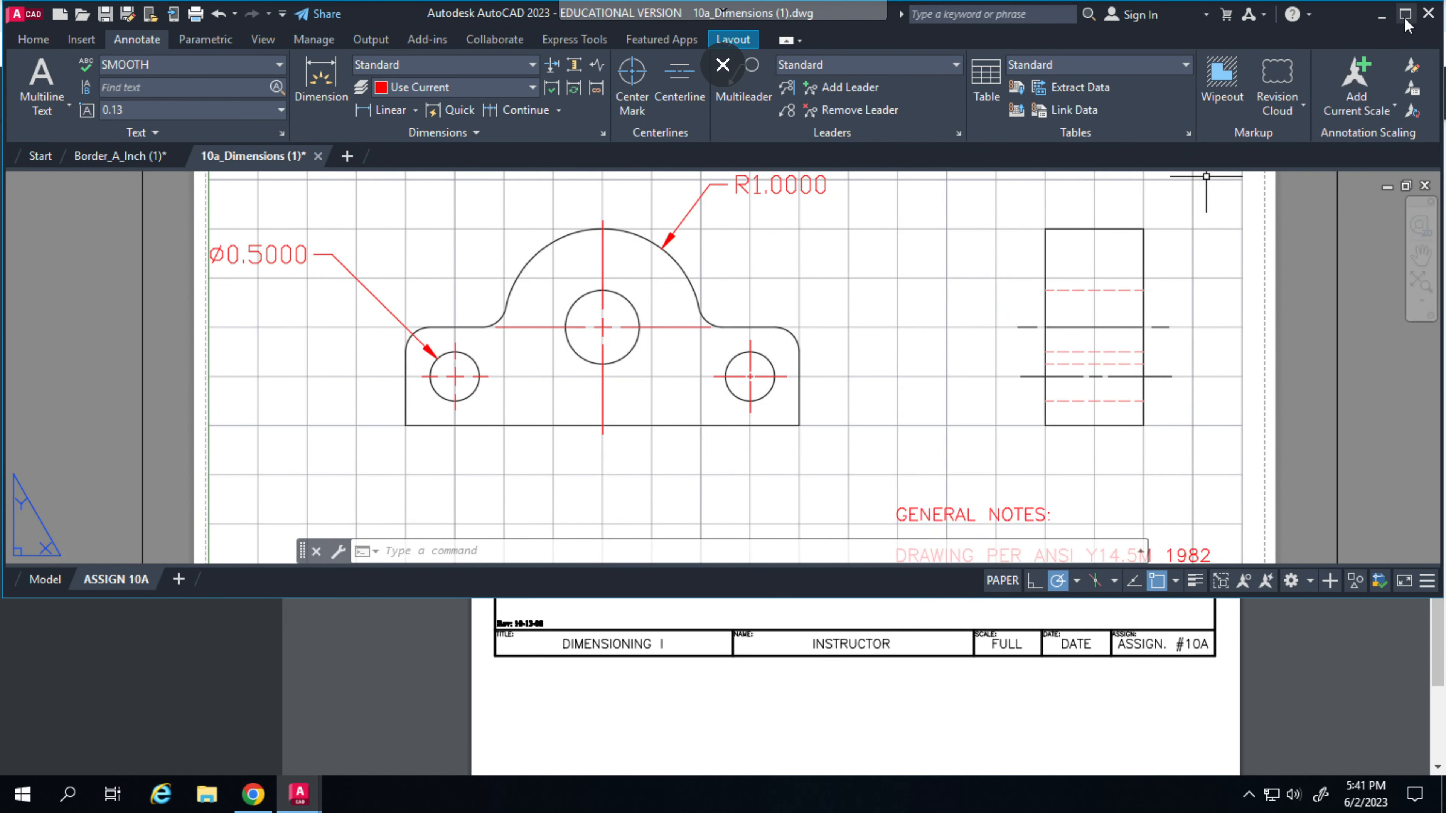
{"action": "left_click", "coordinate": [1404, 12]}
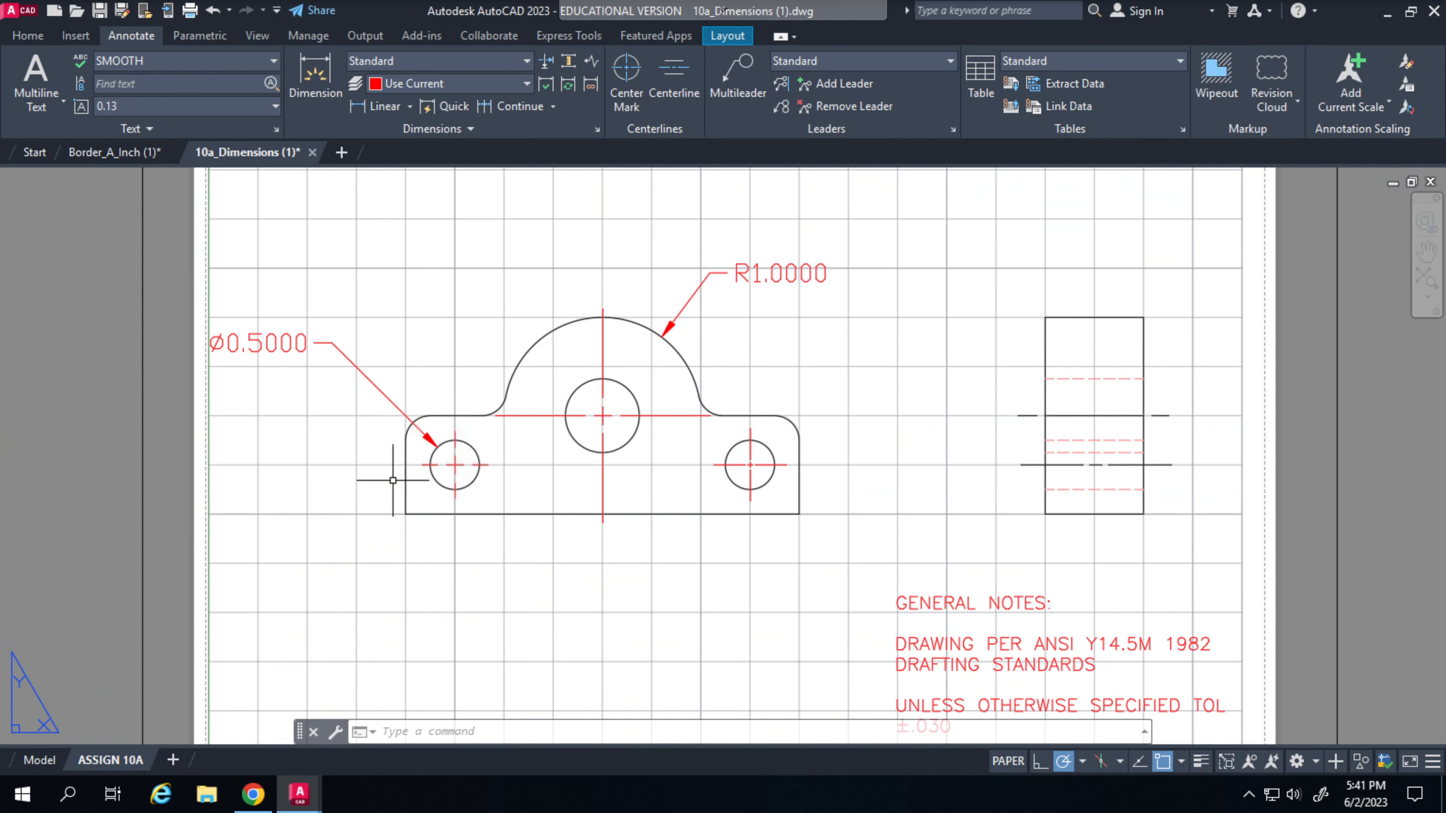
Step: Set the center mark property of the left small hole's diameter dimension to None
{"action": "left_click", "coordinate": [283, 340]}
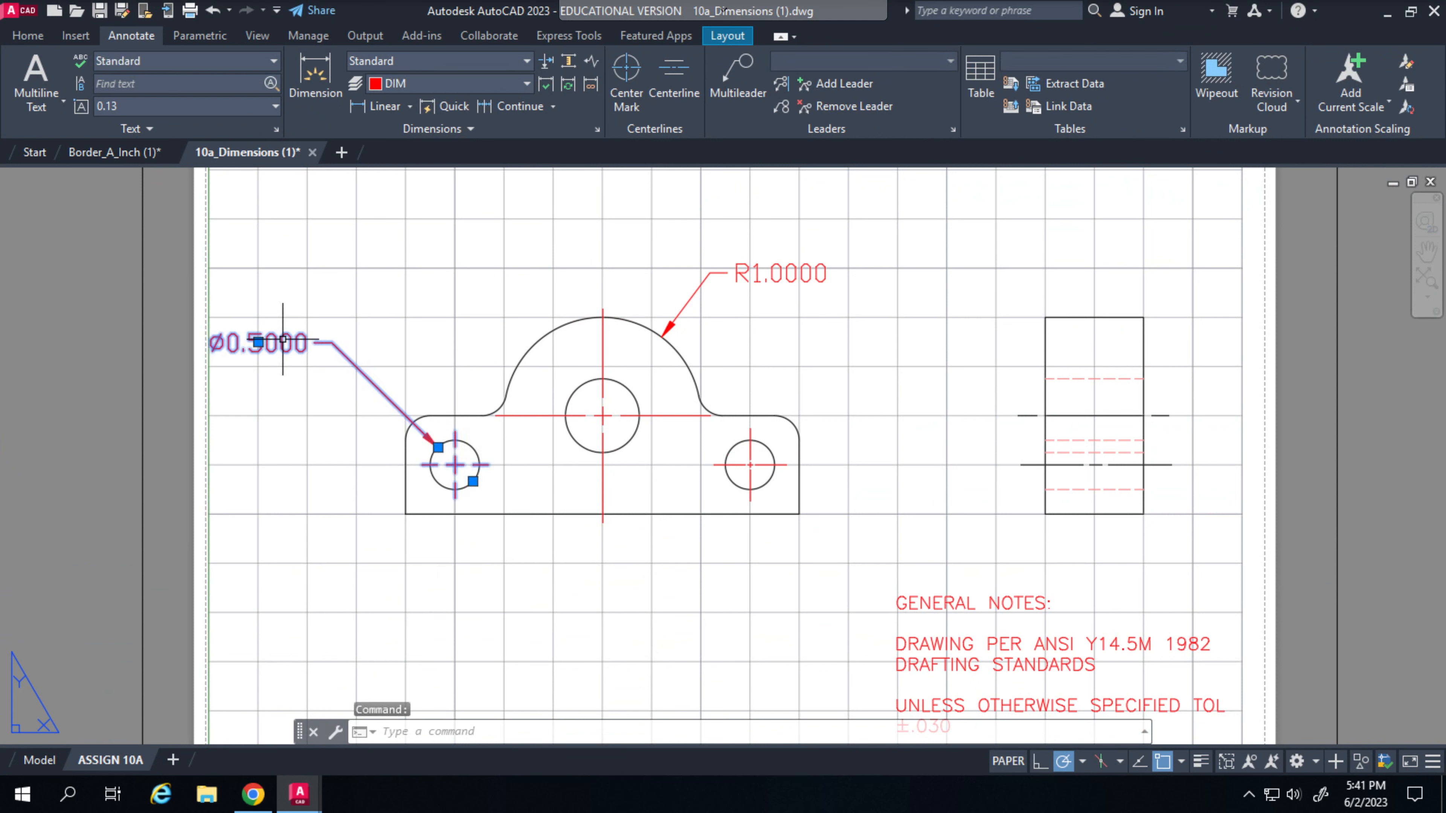
{"action": "right_click", "coordinate": [283, 340]}
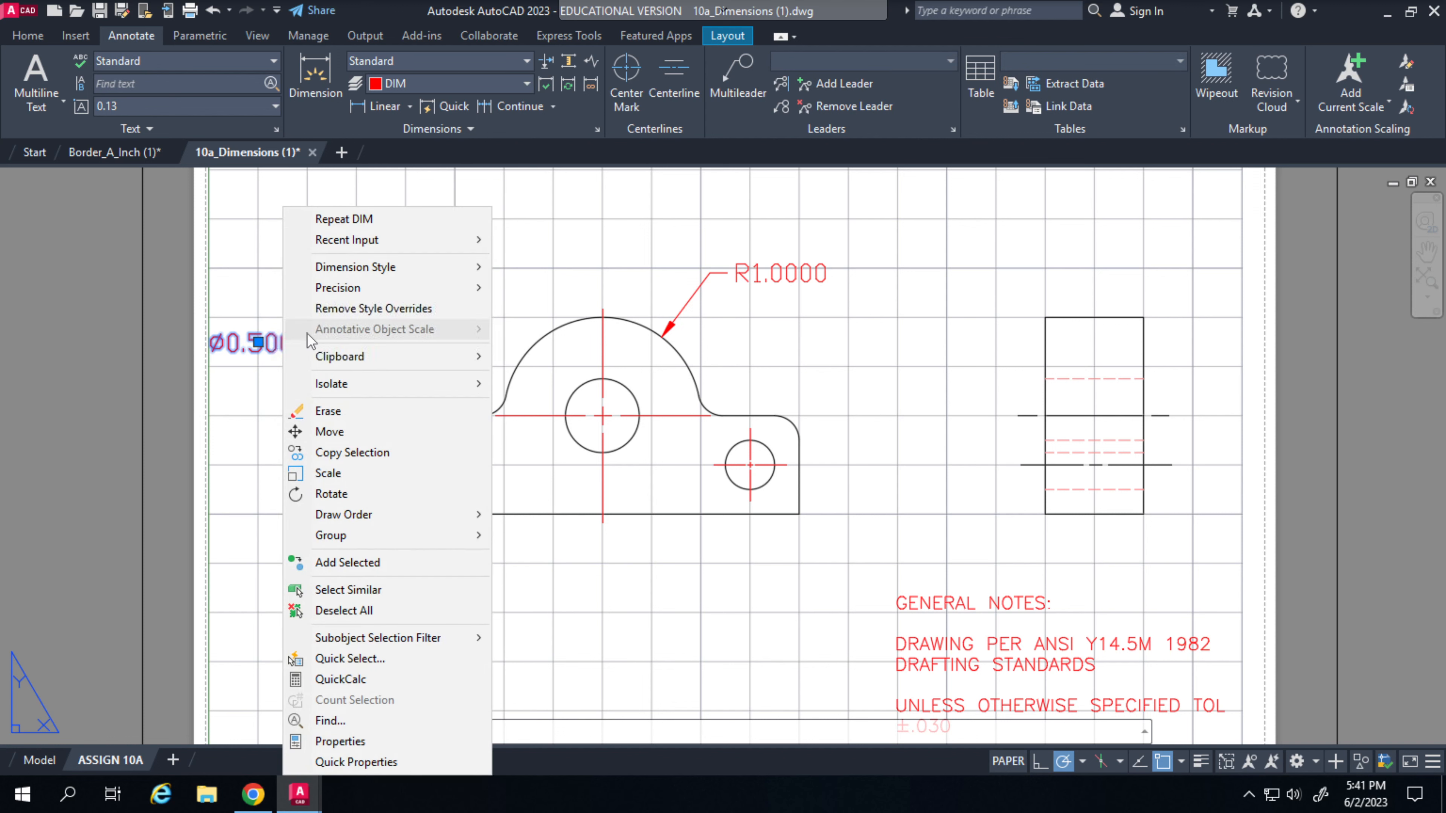
{"action": "left_click", "coordinate": [361, 739]}
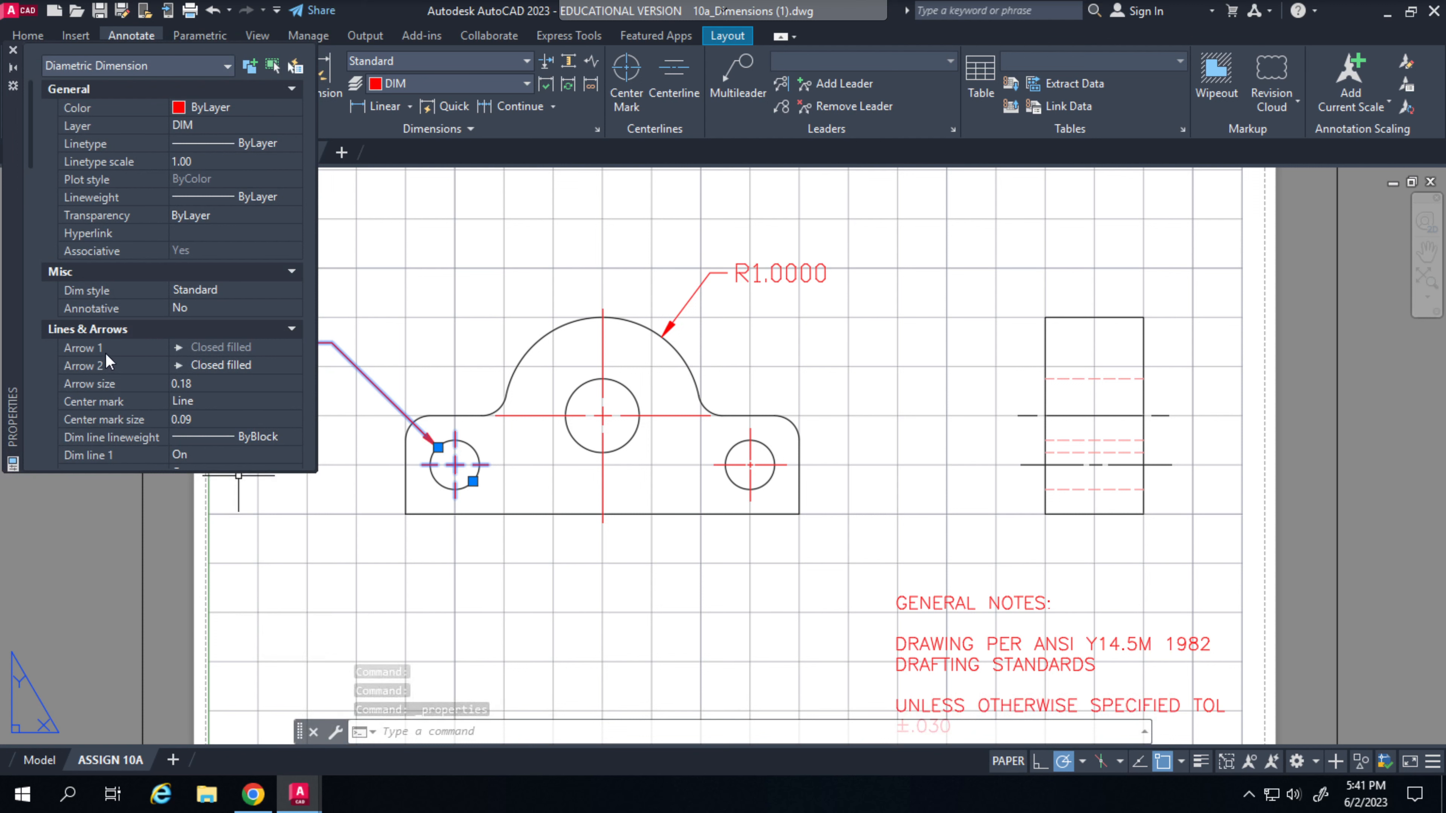
{"action": "left_click", "coordinate": [173, 401]}
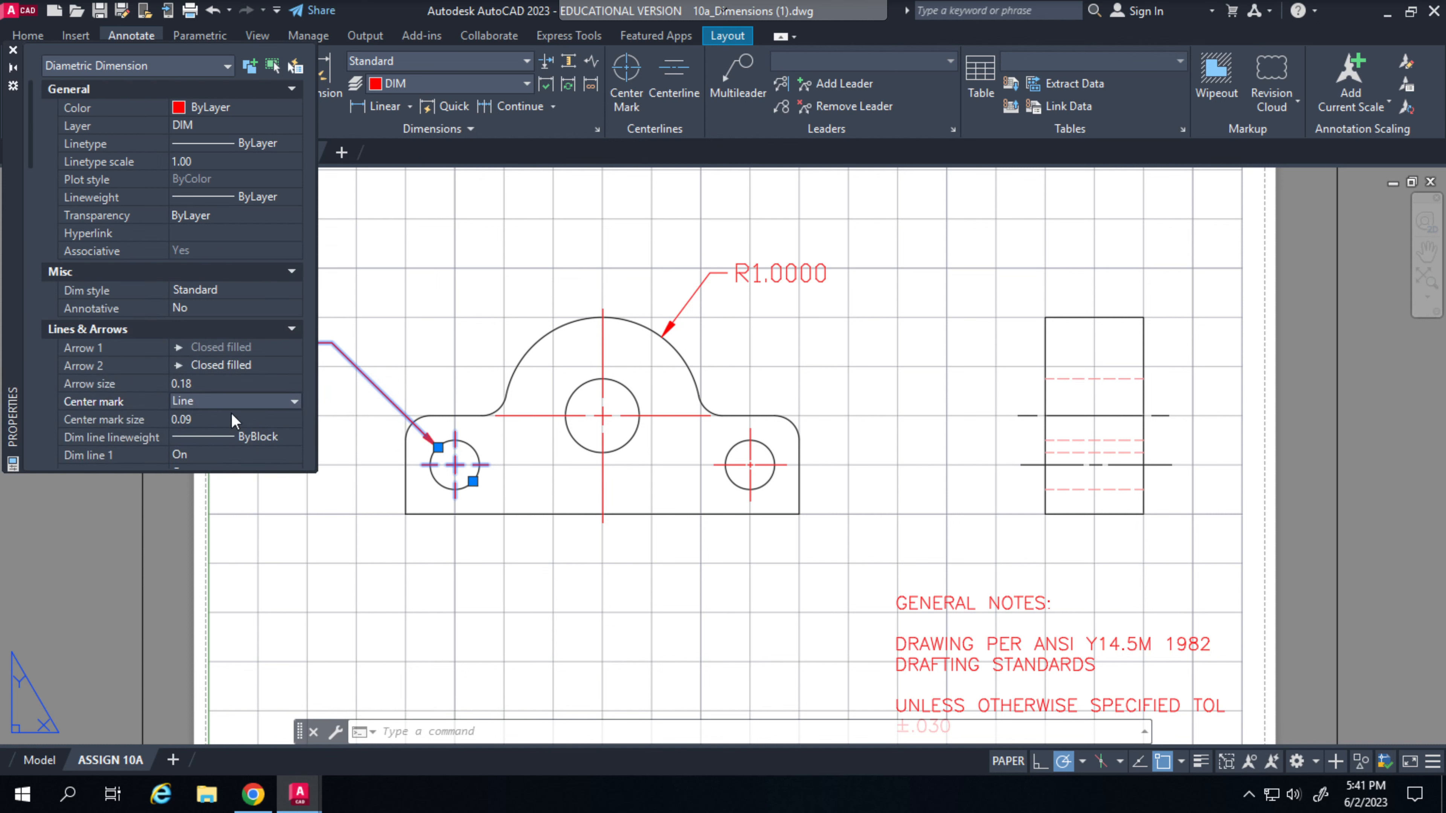
{"action": "left_click", "coordinate": [293, 401]}
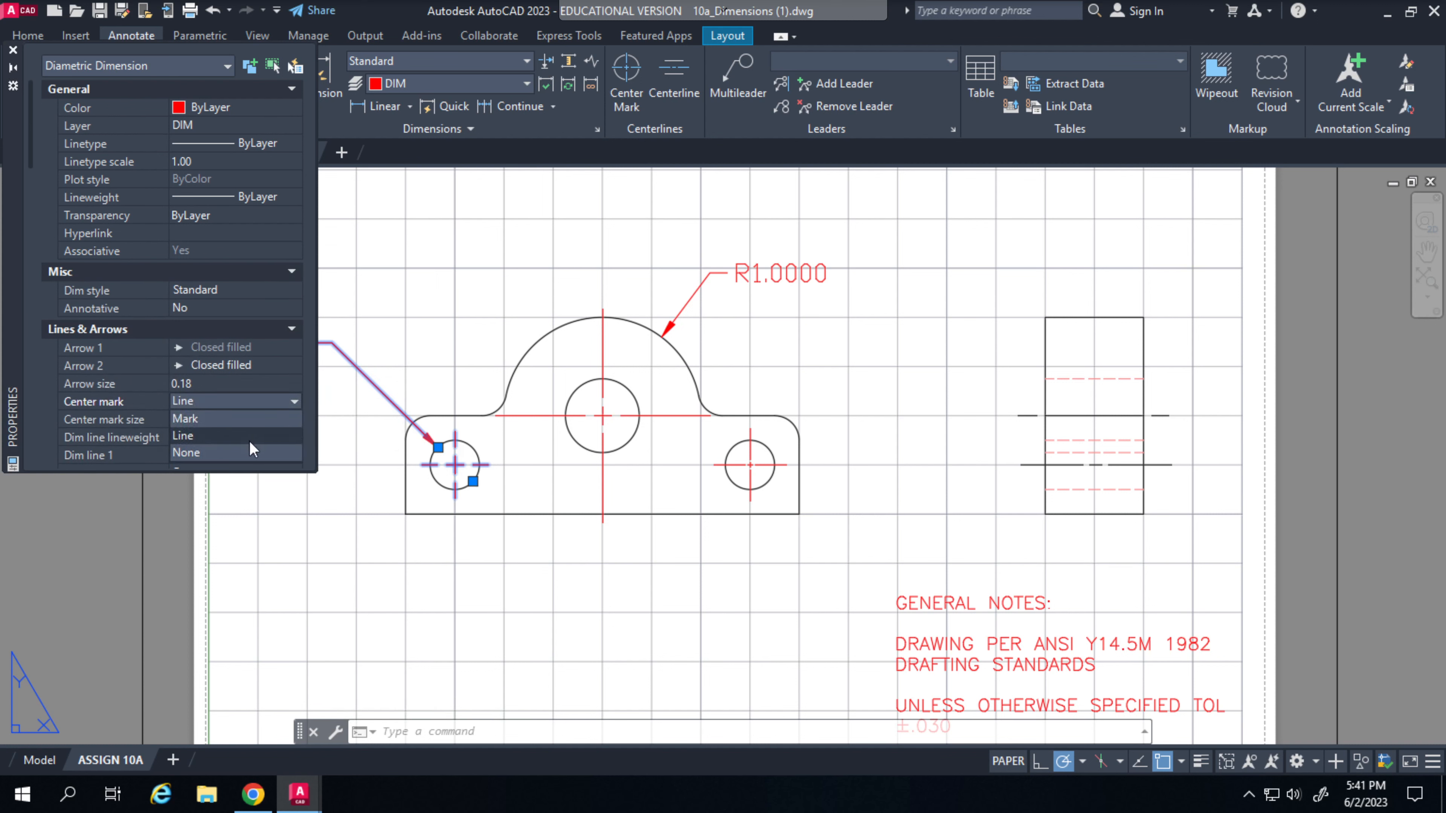
{"action": "left_click", "coordinate": [229, 451]}
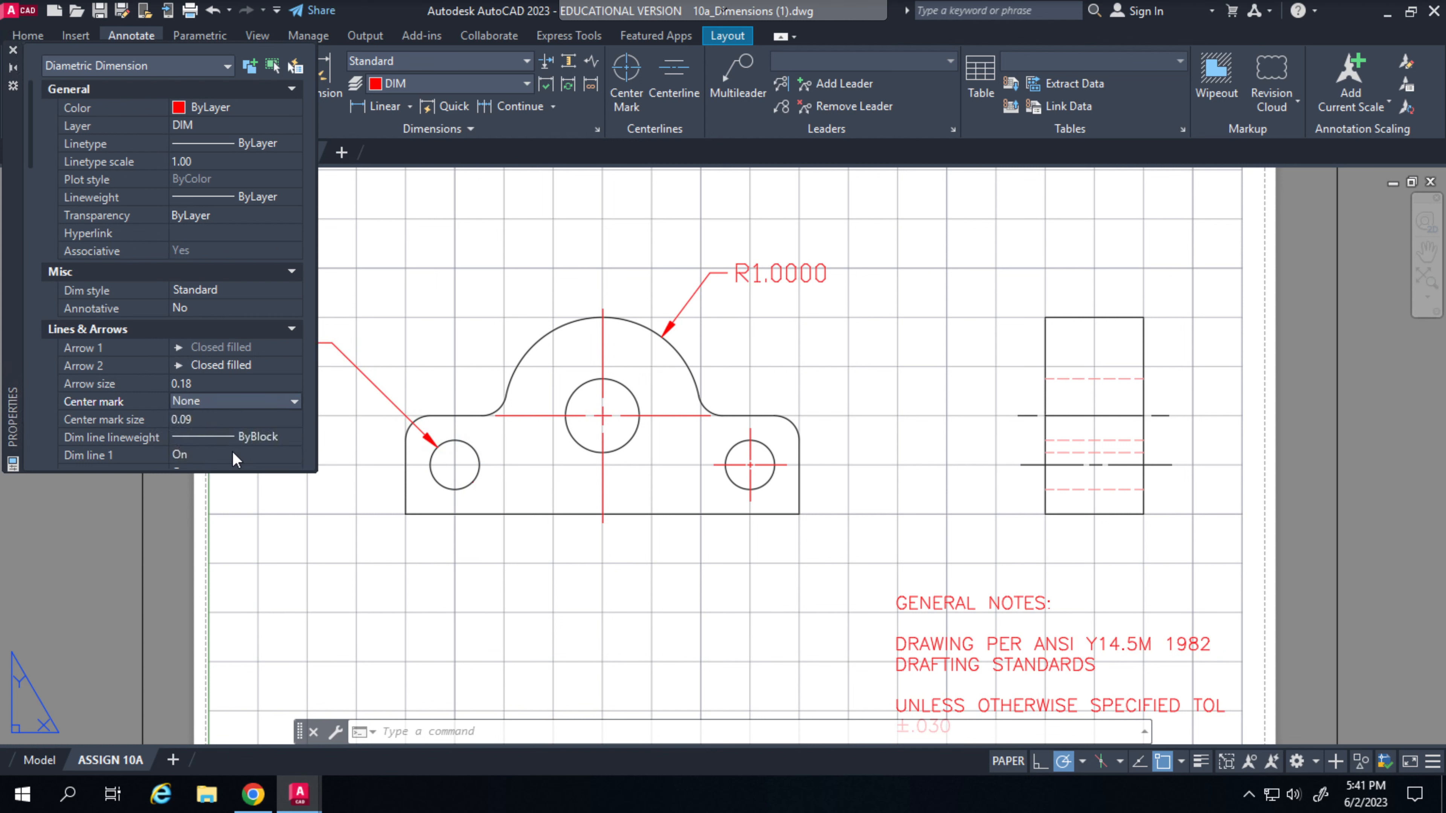
{"action": "left_click", "coordinate": [12, 51]}
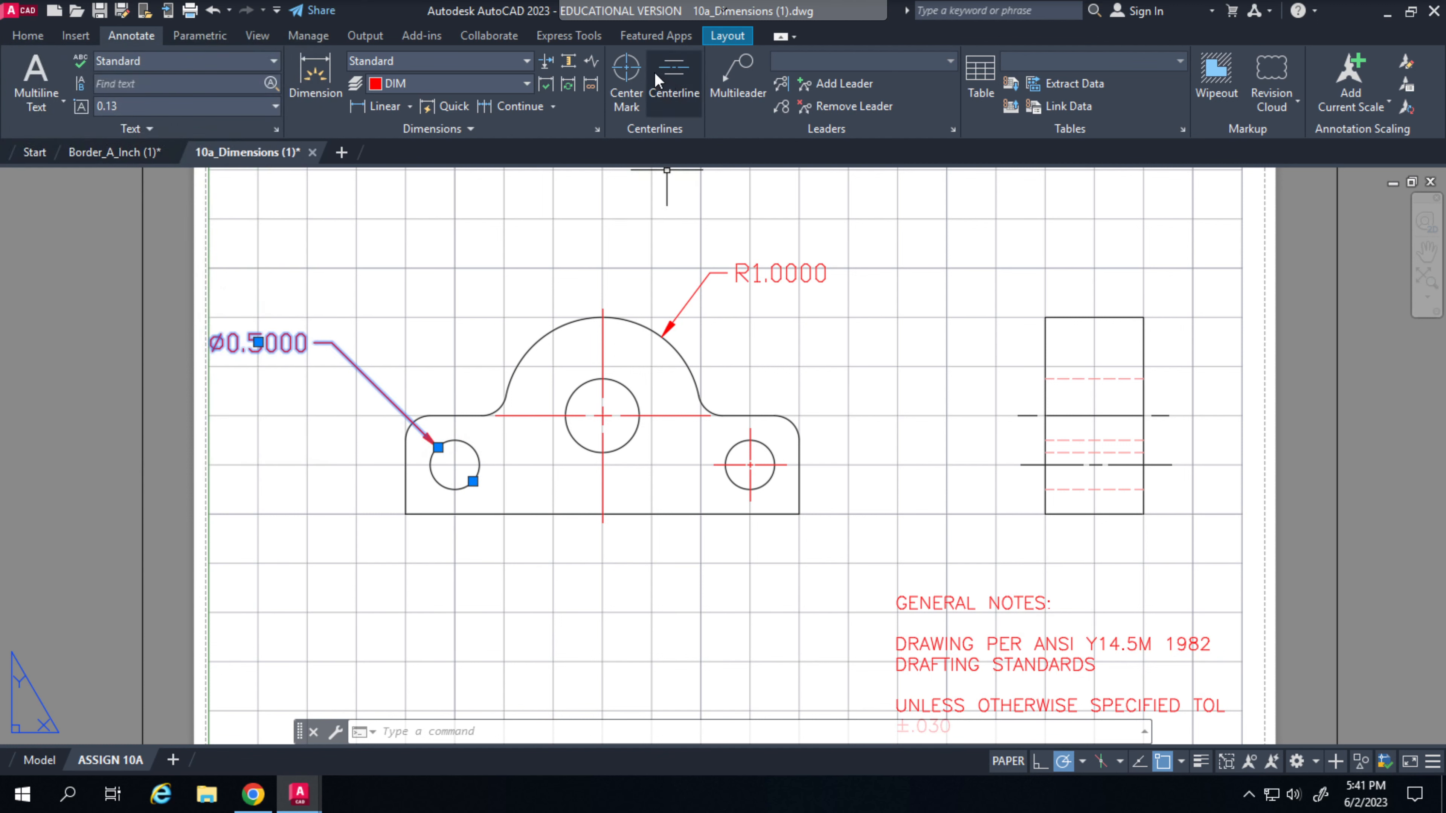
Step: Add a separate center mark to the left small hole of the front view
{"action": "left_click", "coordinate": [633, 79]}
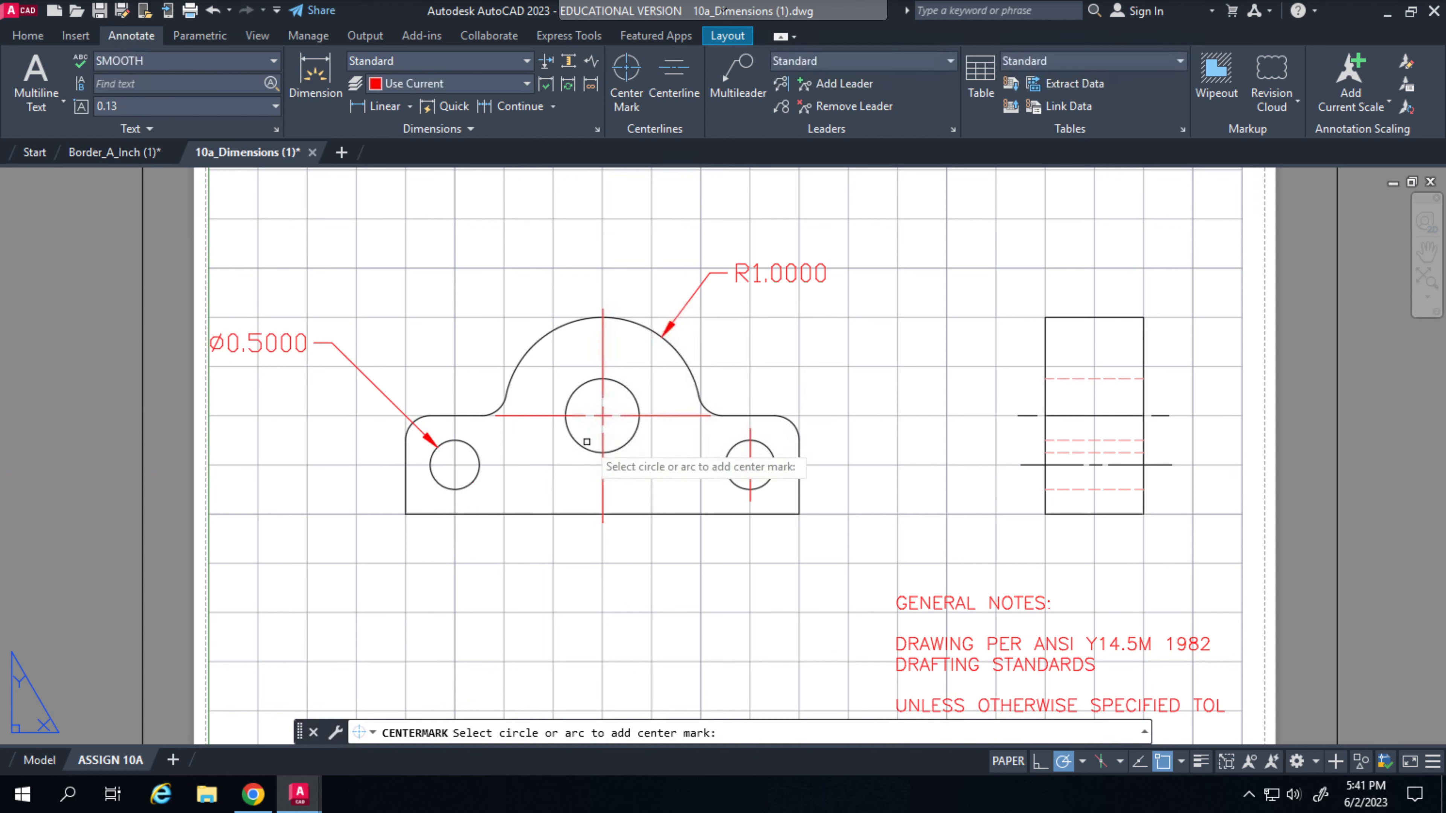
{"action": "left_click", "coordinate": [477, 486]}
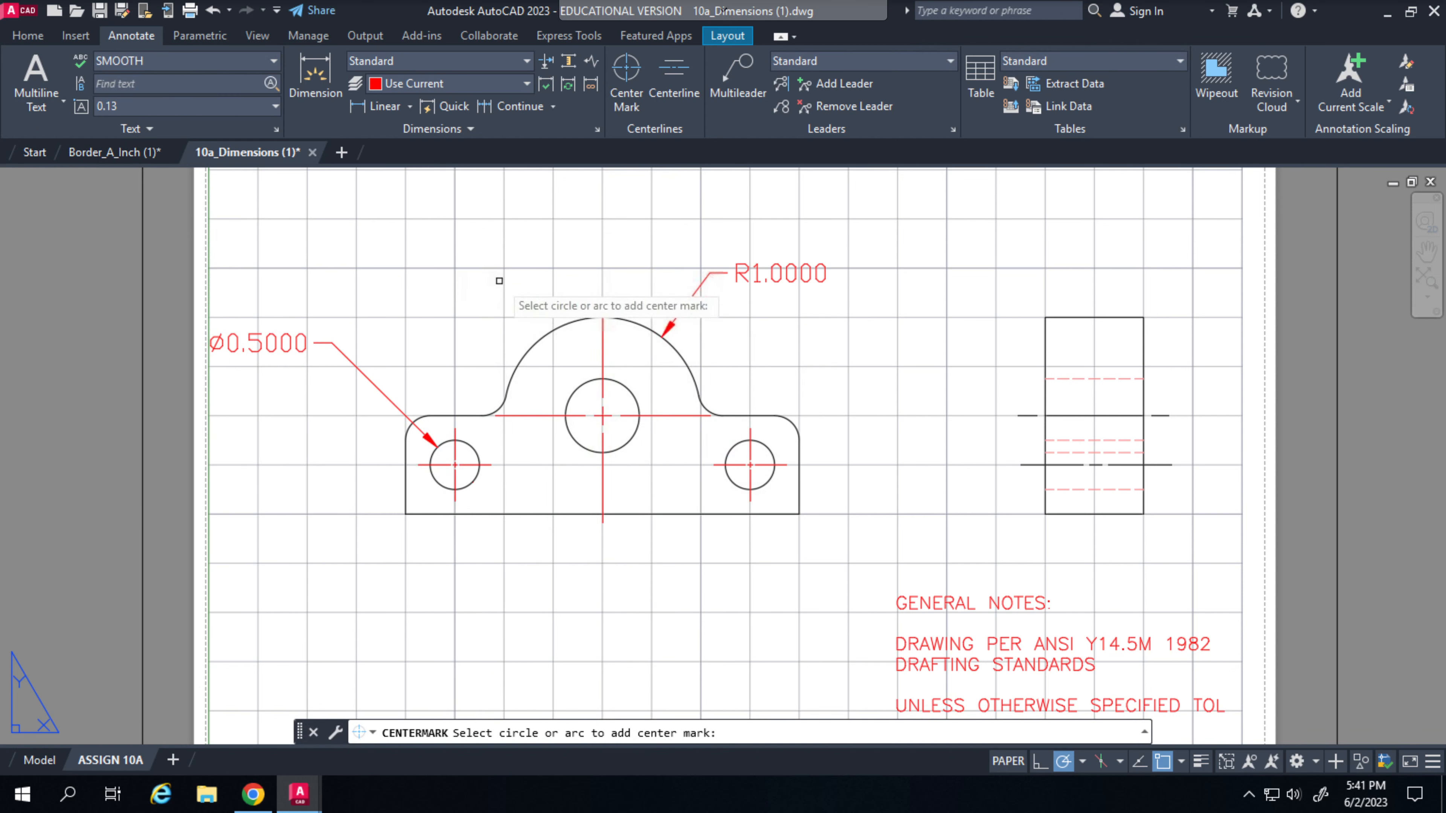
Step: Add a horizontal dimension between the lower center mark ends of the two small holes, placed well below the part
{"action": "left_click", "coordinate": [330, 79]}
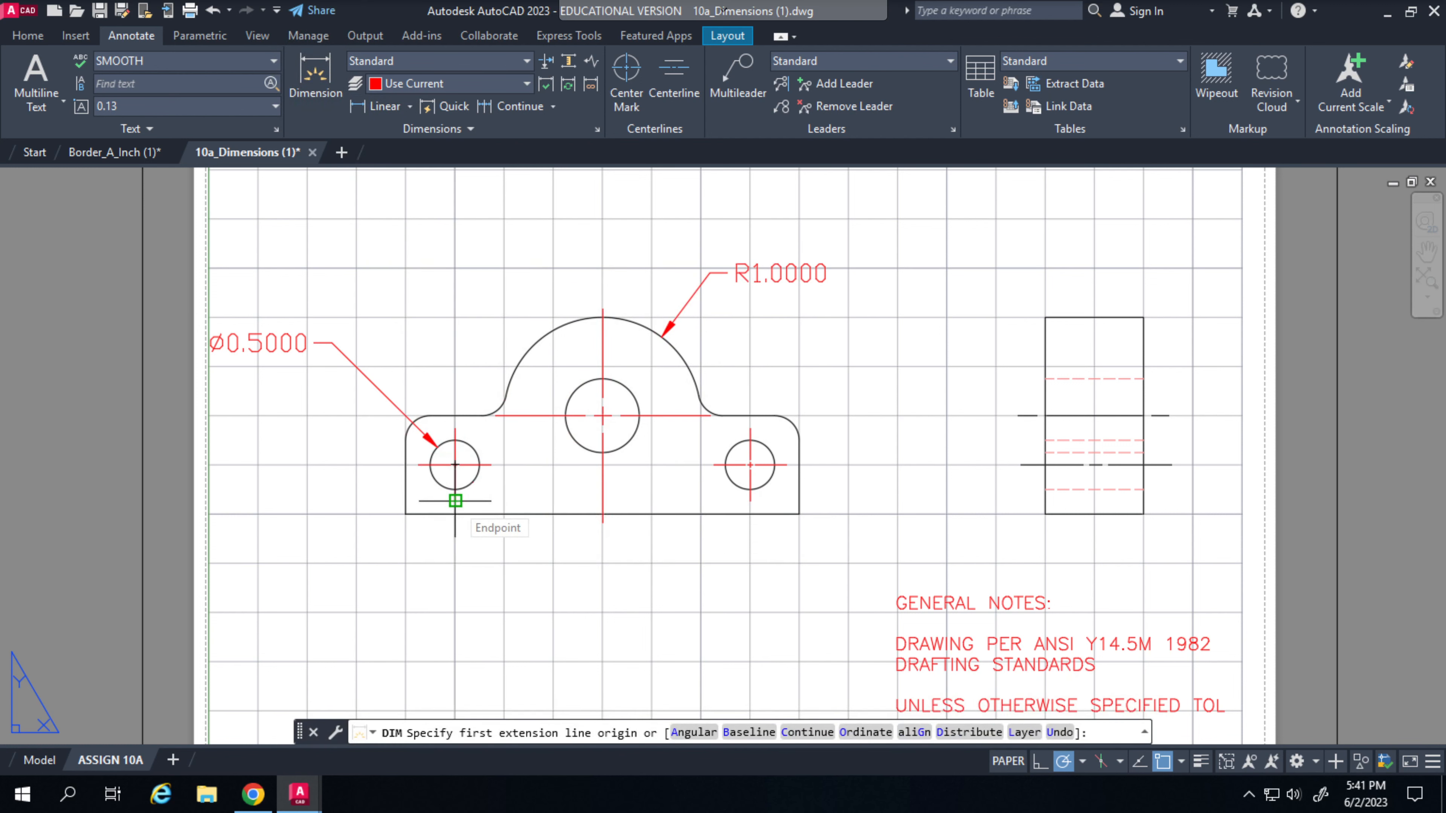
{"action": "left_click", "coordinate": [455, 501]}
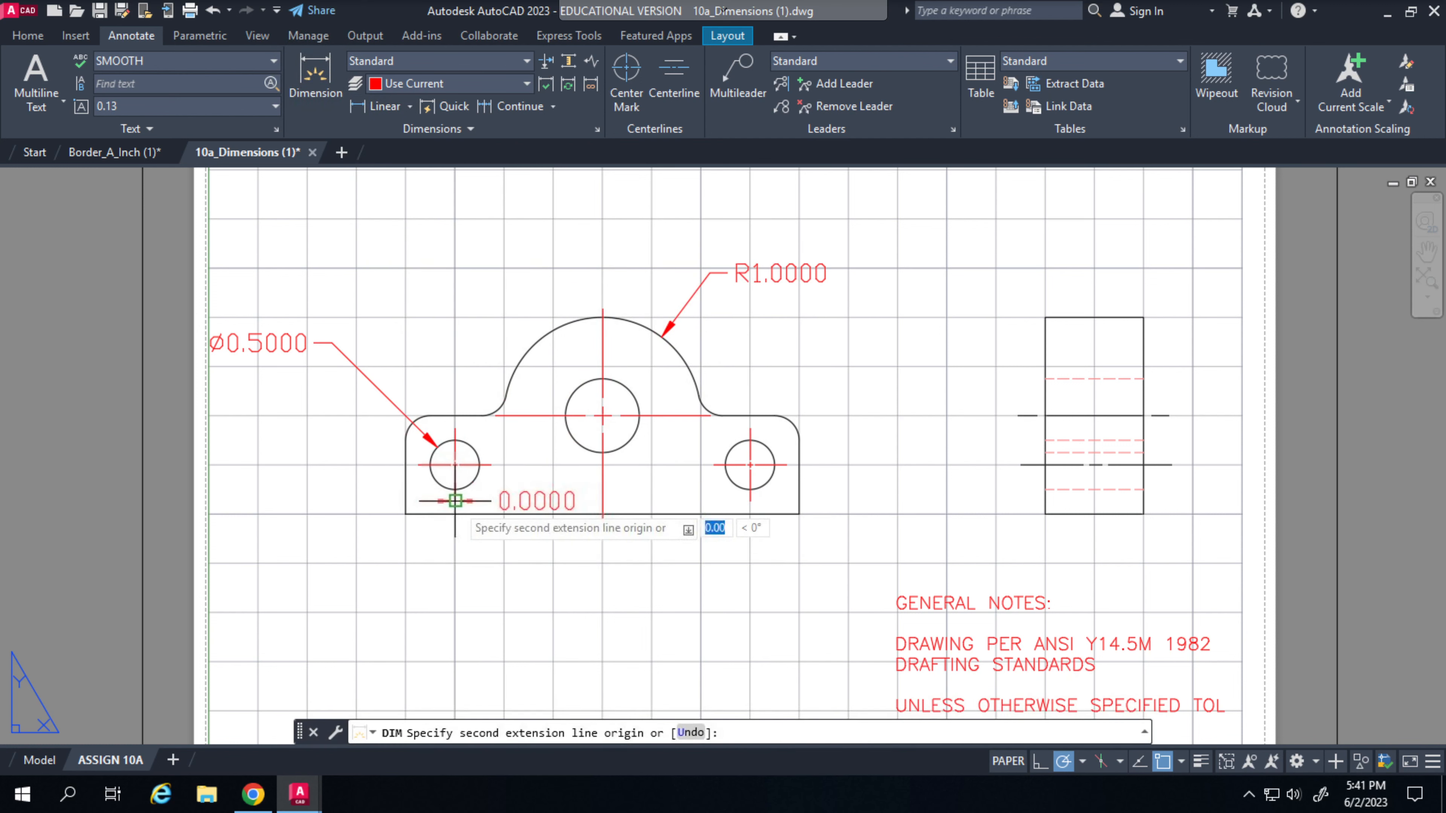
{"action": "left_click", "coordinate": [750, 501]}
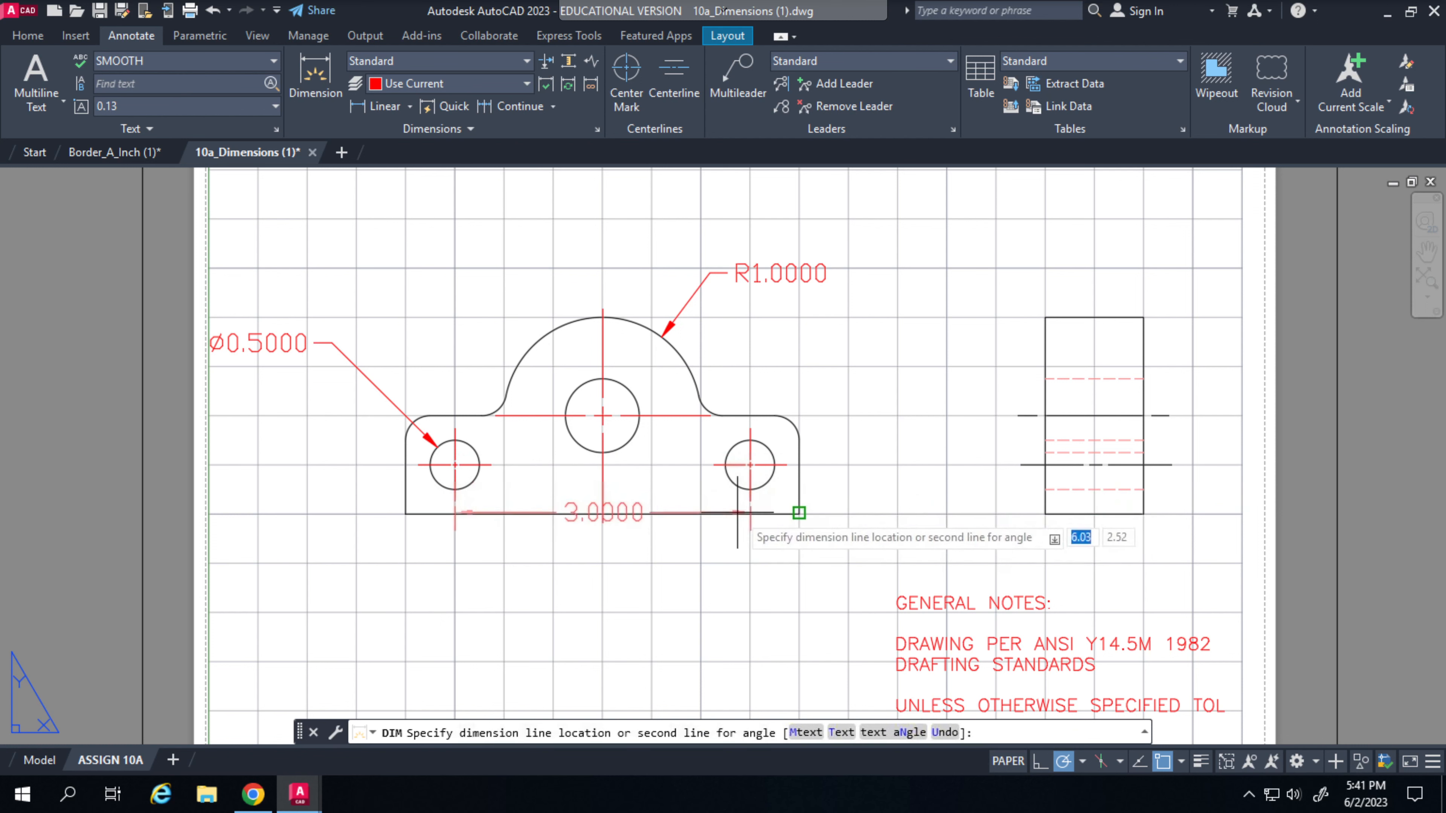
{"action": "left_click", "coordinate": [566, 611]}
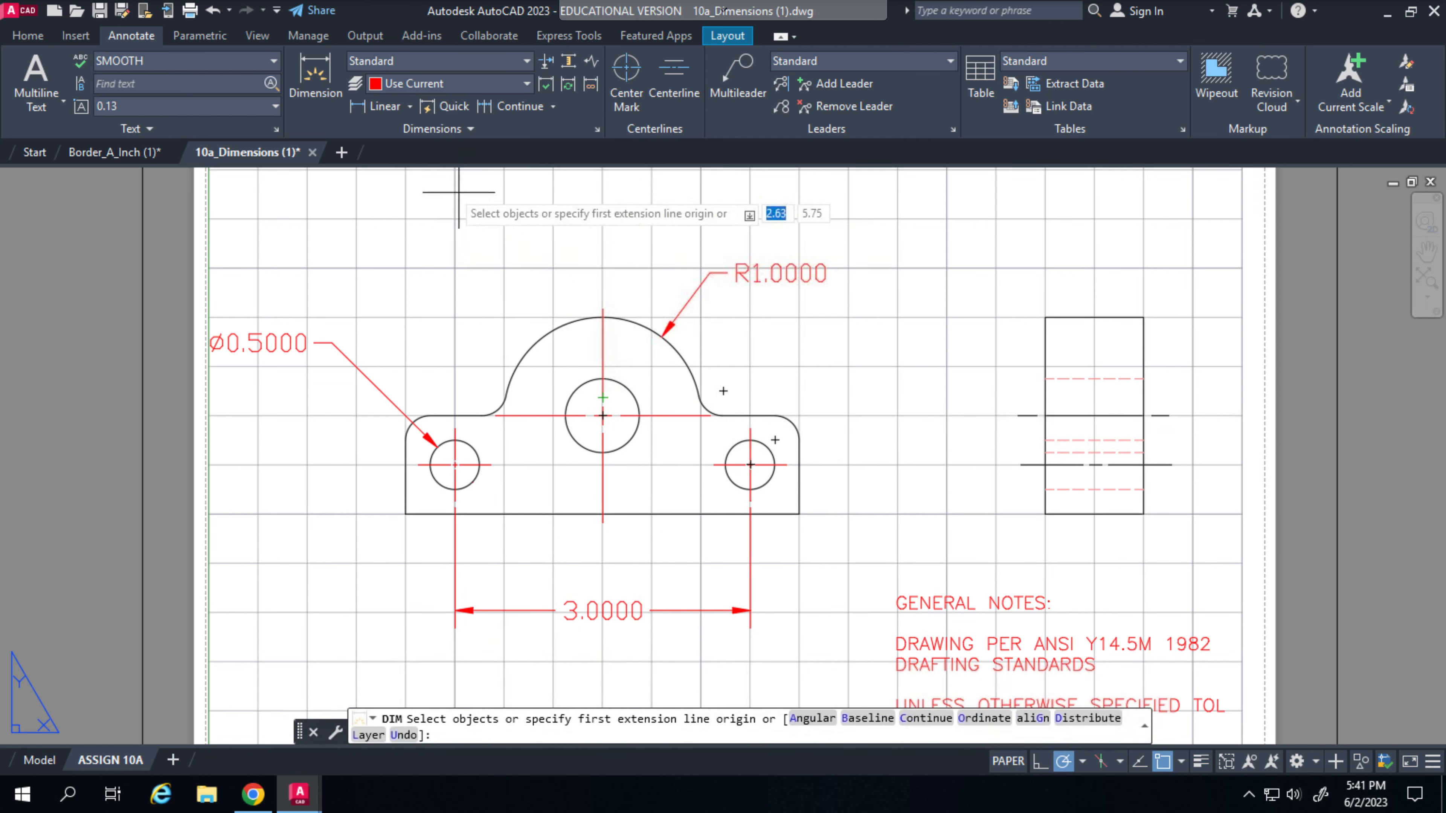
Step: Add a radius dimension to the concave fillet right of the front view's large arc, placed outside the part to its upper right
{"action": "left_click", "coordinate": [390, 105]}
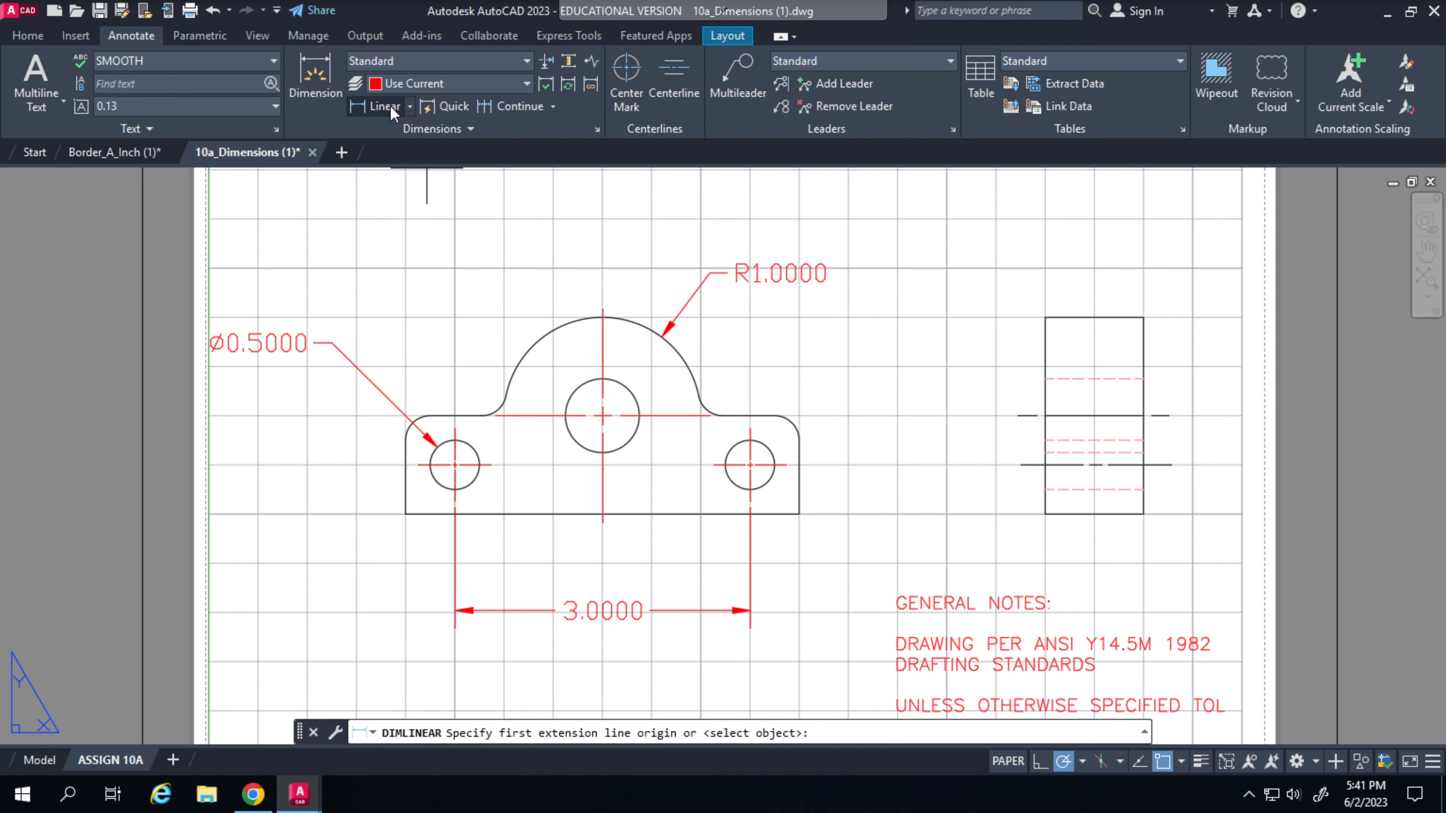
{"action": "left_click", "coordinate": [408, 106]}
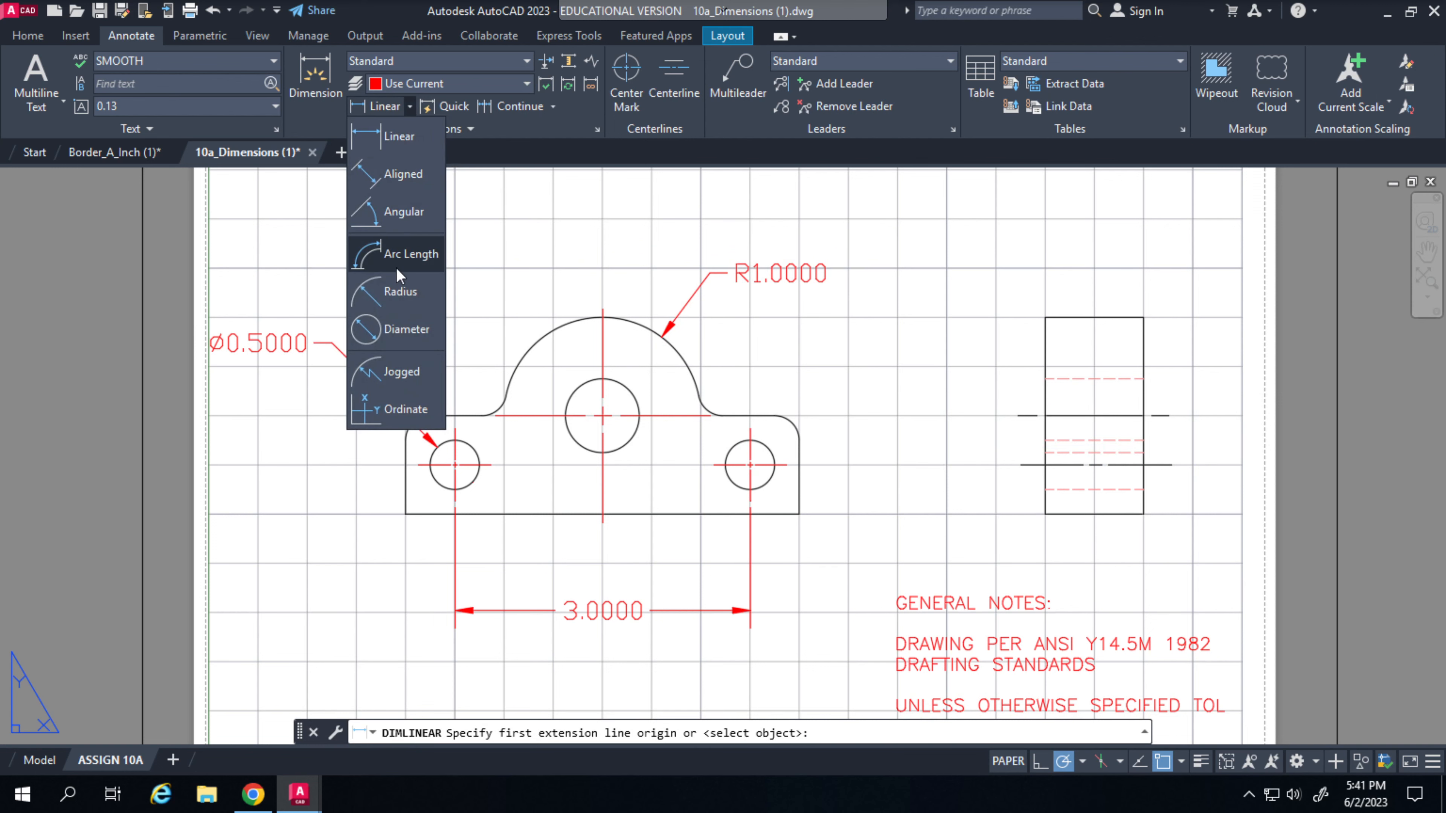
{"action": "left_click", "coordinate": [398, 291]}
{"action": "scroll", "coordinate": [773, 451], "scroll_direction": "up", "scroll_amount": 3}
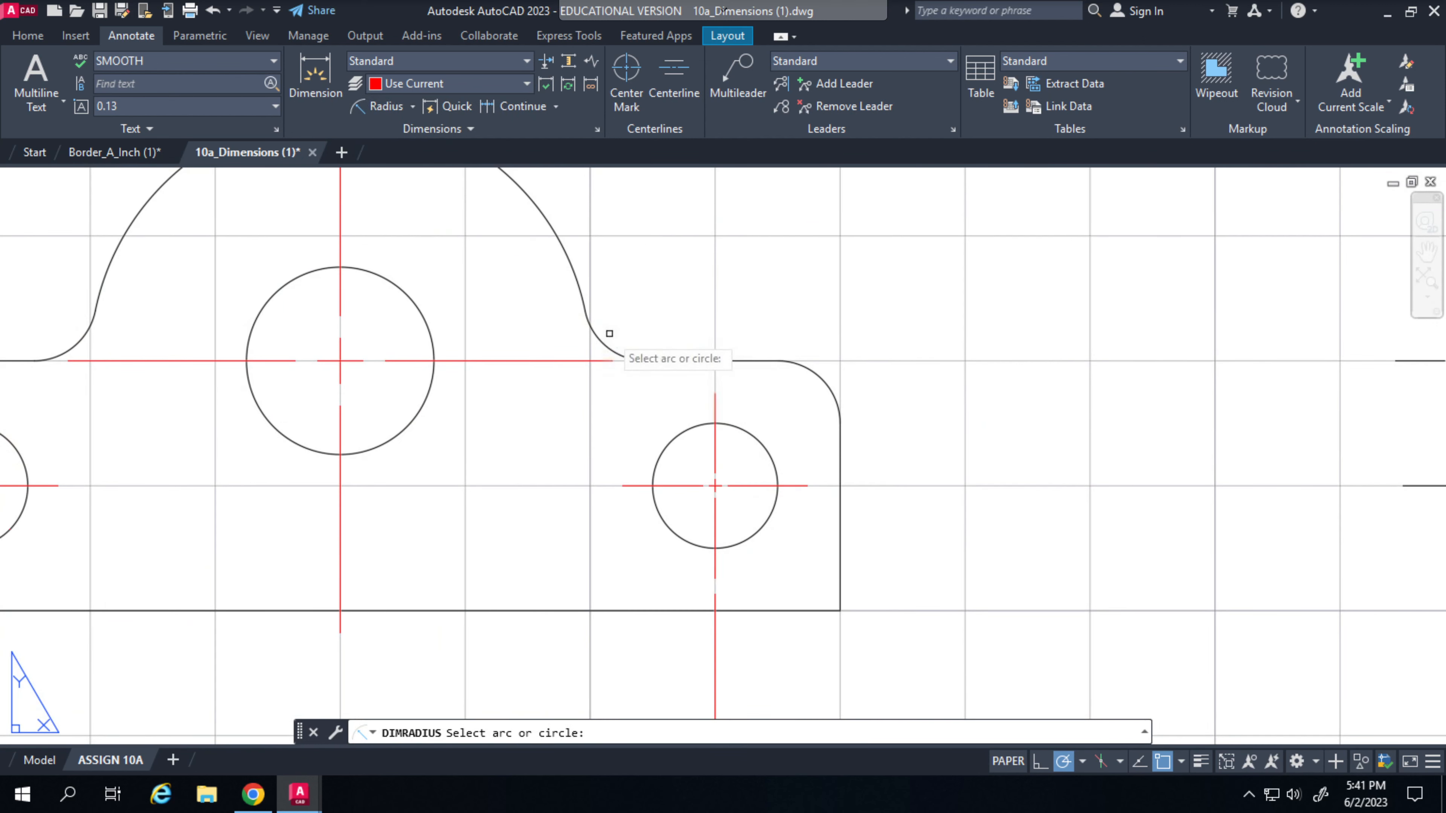
{"action": "left_click", "coordinate": [602, 343]}
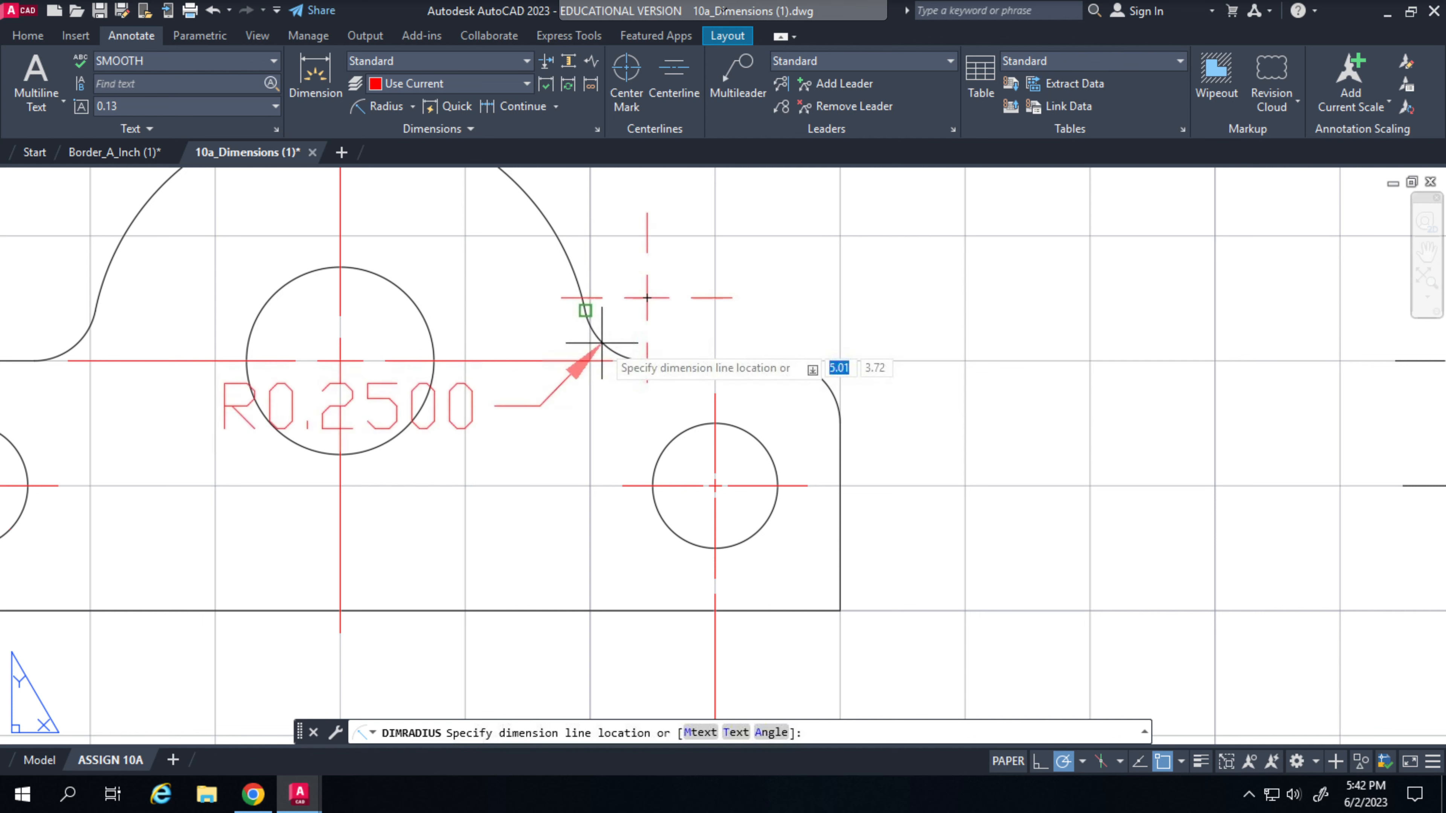
{"action": "left_click", "coordinate": [752, 224]}
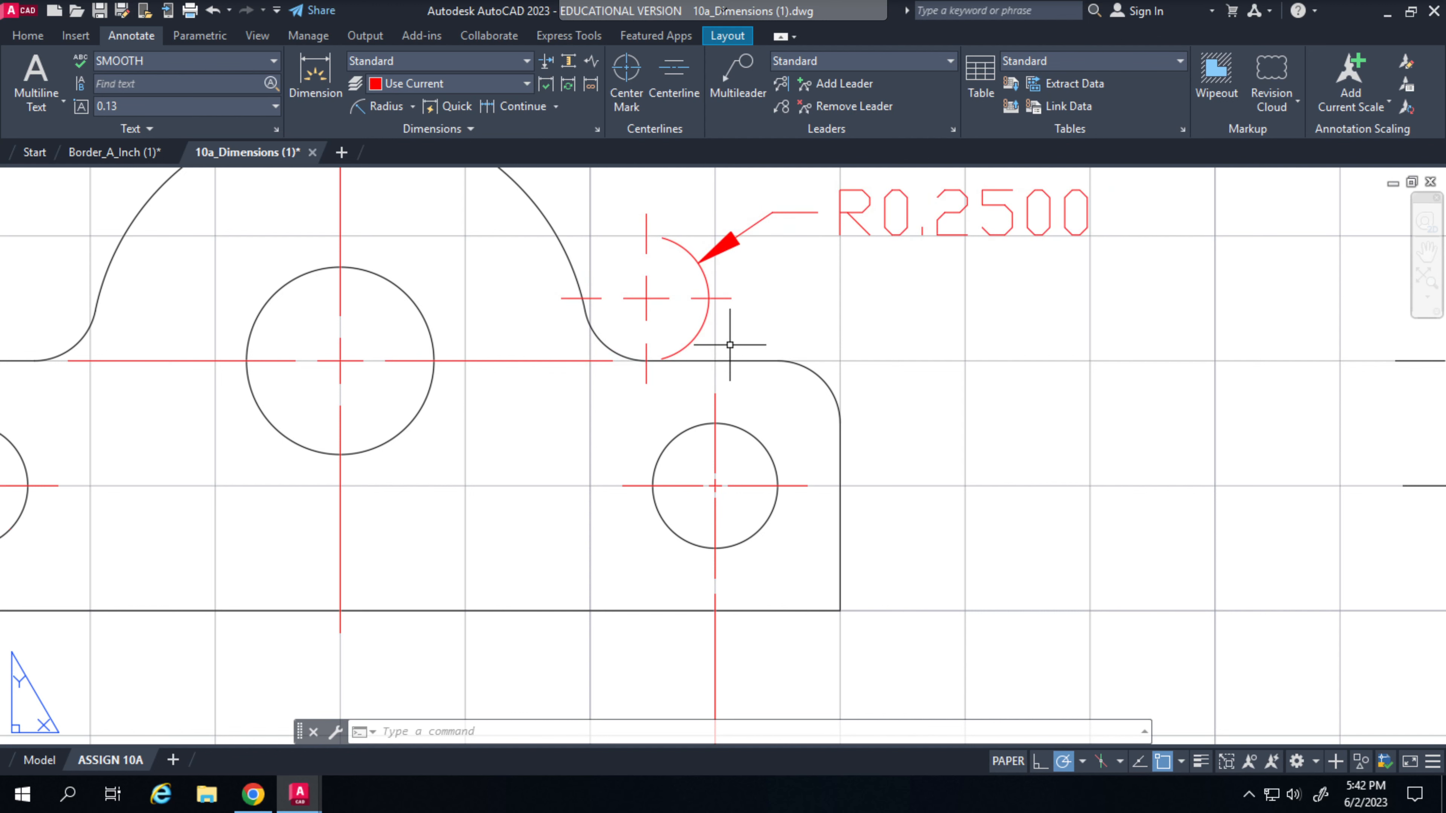
Step: Set the center mark property of the right concave fillet's radius dimension to None
{"action": "left_click", "coordinate": [1001, 211]}
{"action": "left_click", "coordinate": [995, 203]}
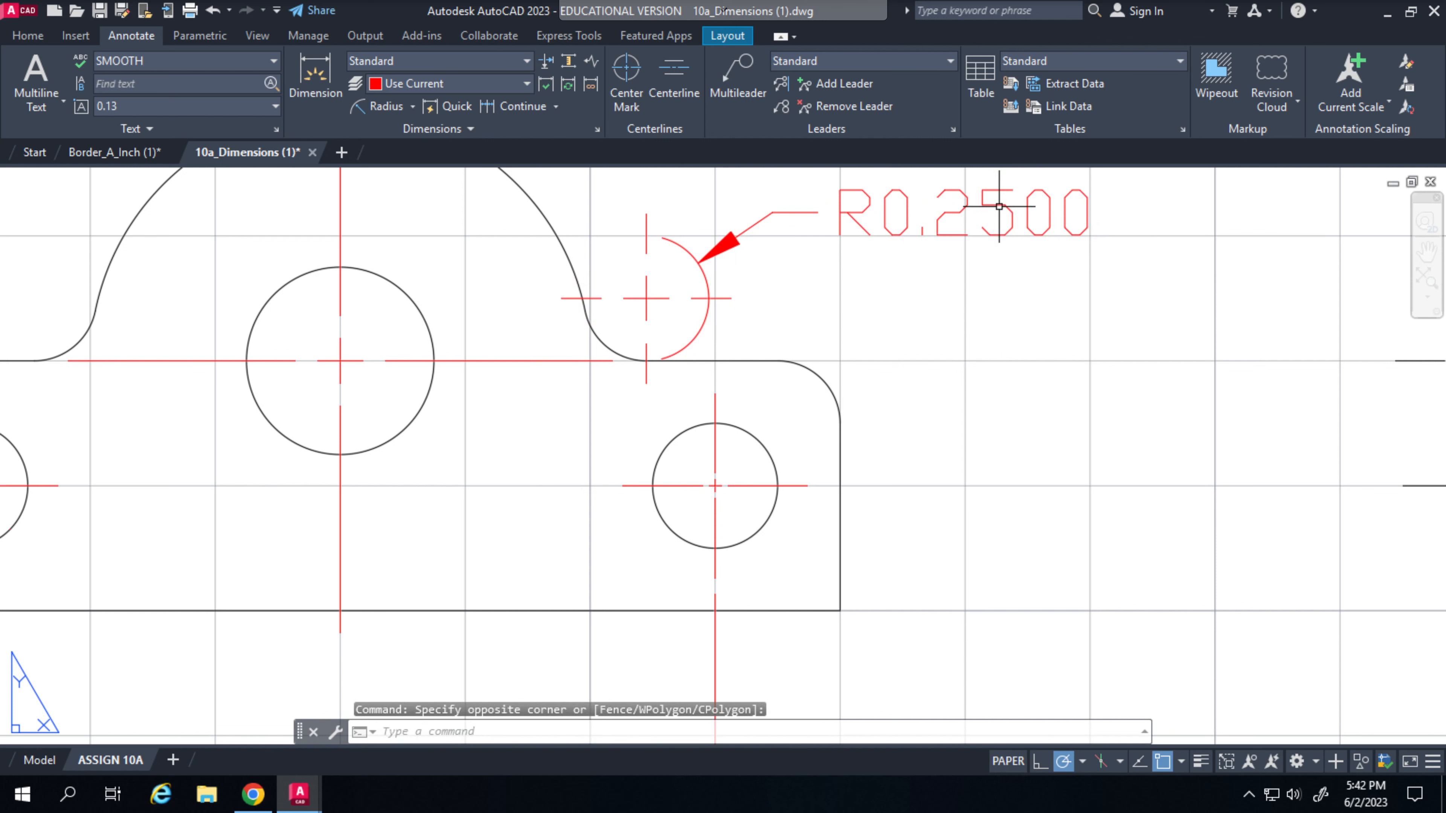
{"action": "right_click", "coordinate": [993, 205]}
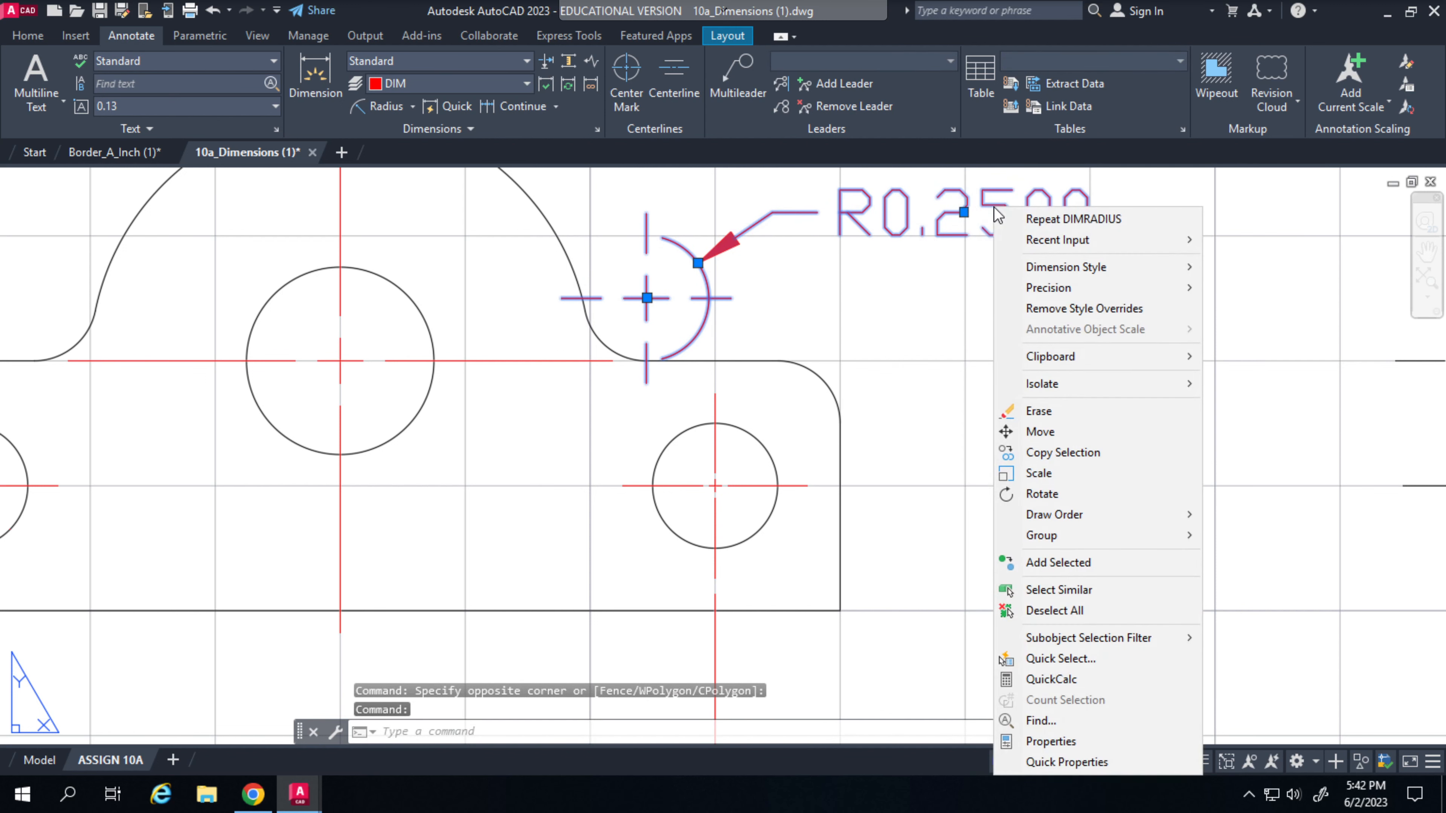
{"action": "left_click", "coordinate": [1048, 741]}
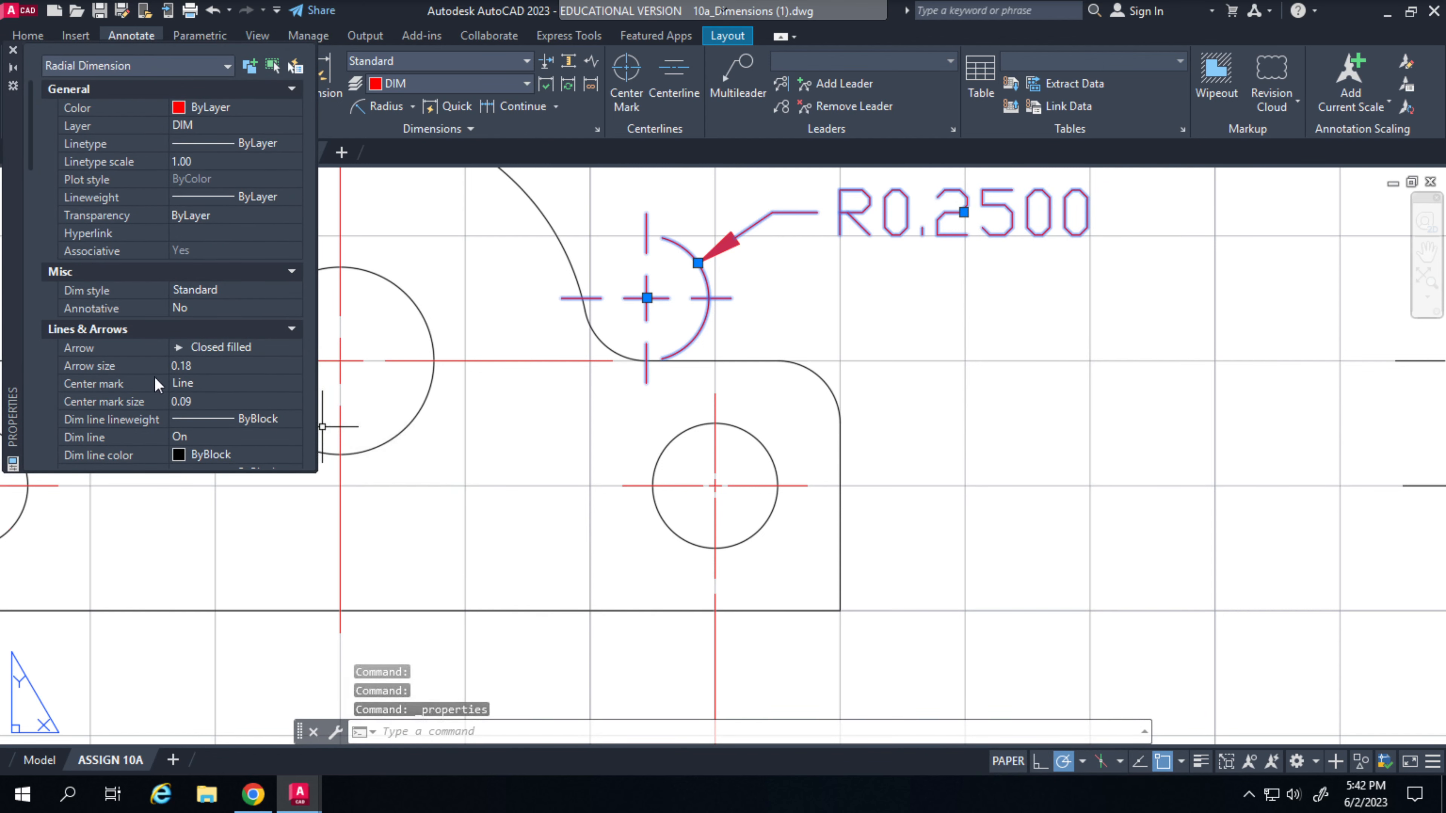
{"action": "left_click", "coordinate": [184, 388]}
{"action": "left_click", "coordinate": [293, 383]}
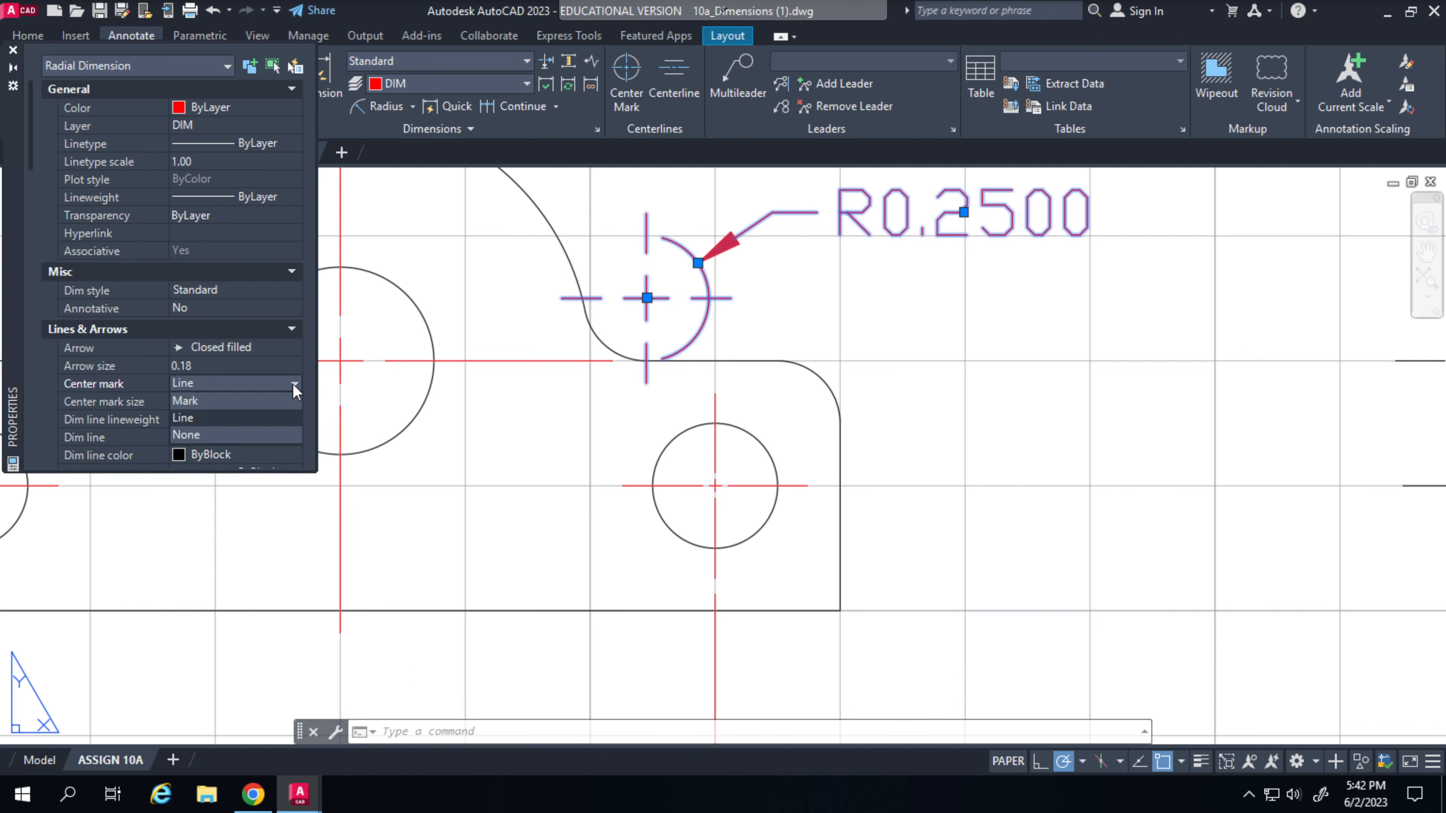
{"action": "left_click", "coordinate": [190, 435]}
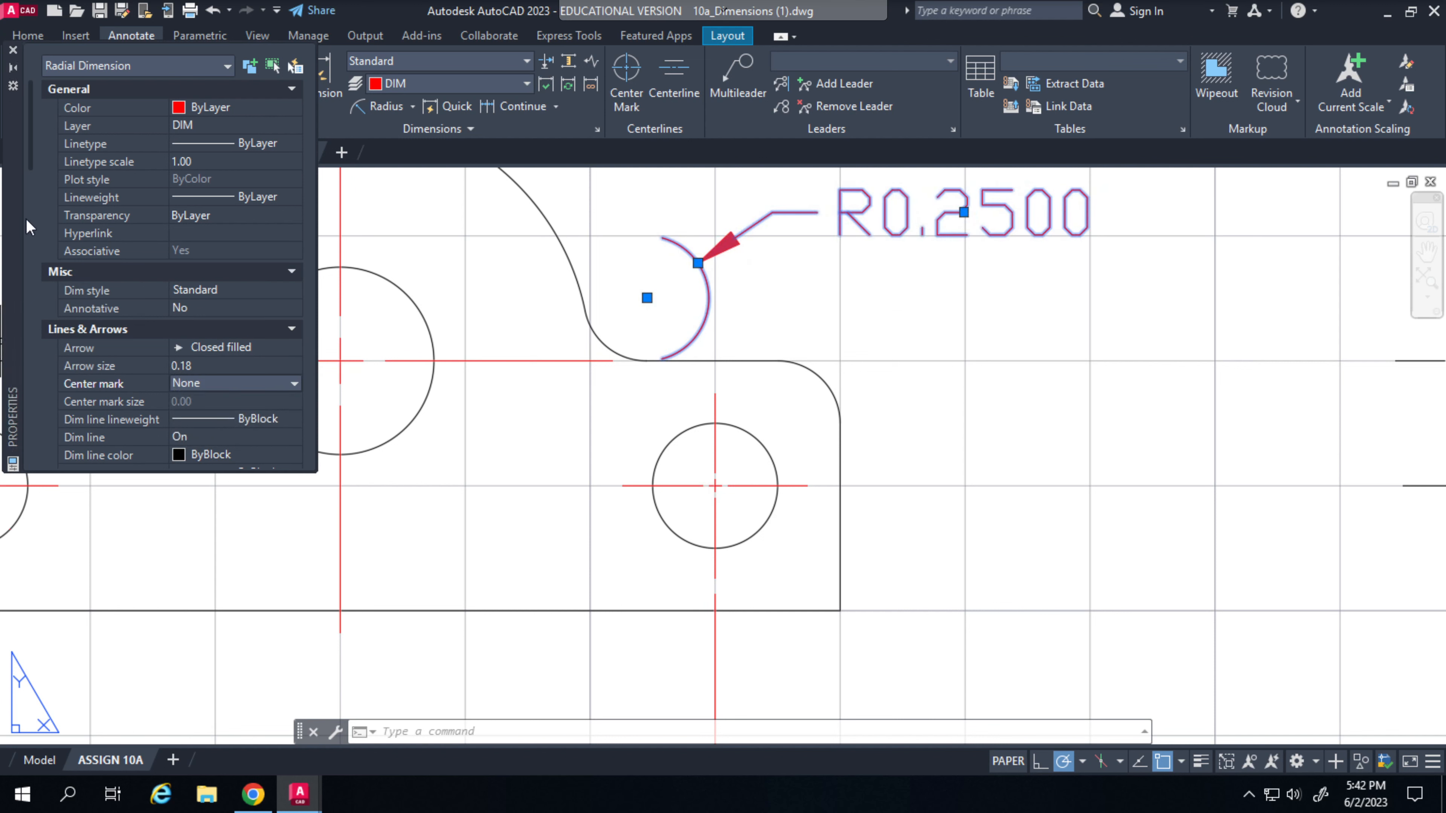
Step: Open the extension line property of the right concave fillet's radius dimension for editing
{"action": "scroll", "coordinate": [30, 182], "scroll_direction": "down", "scroll_amount": 3}
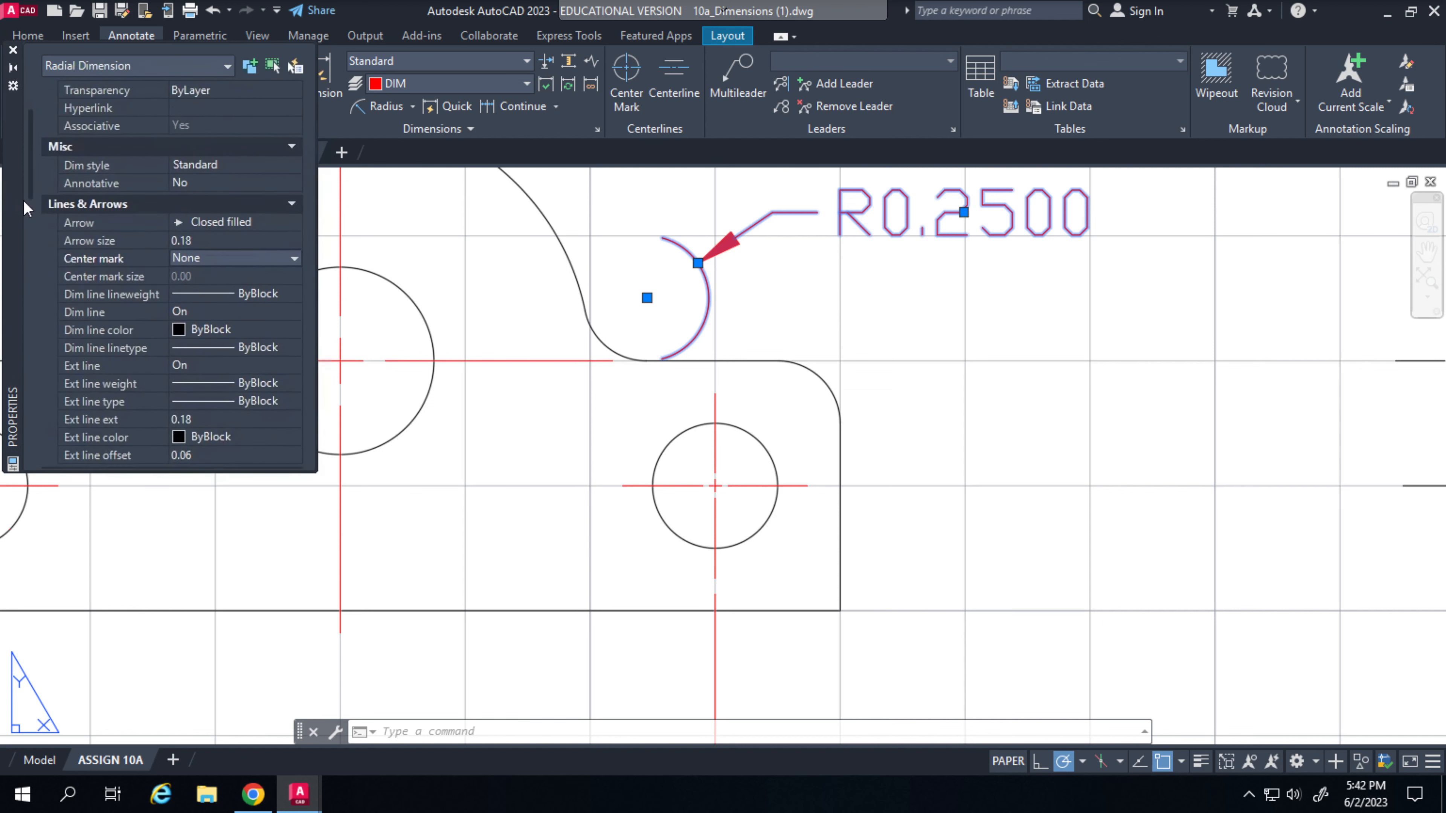
{"action": "left_click", "coordinate": [189, 368]}
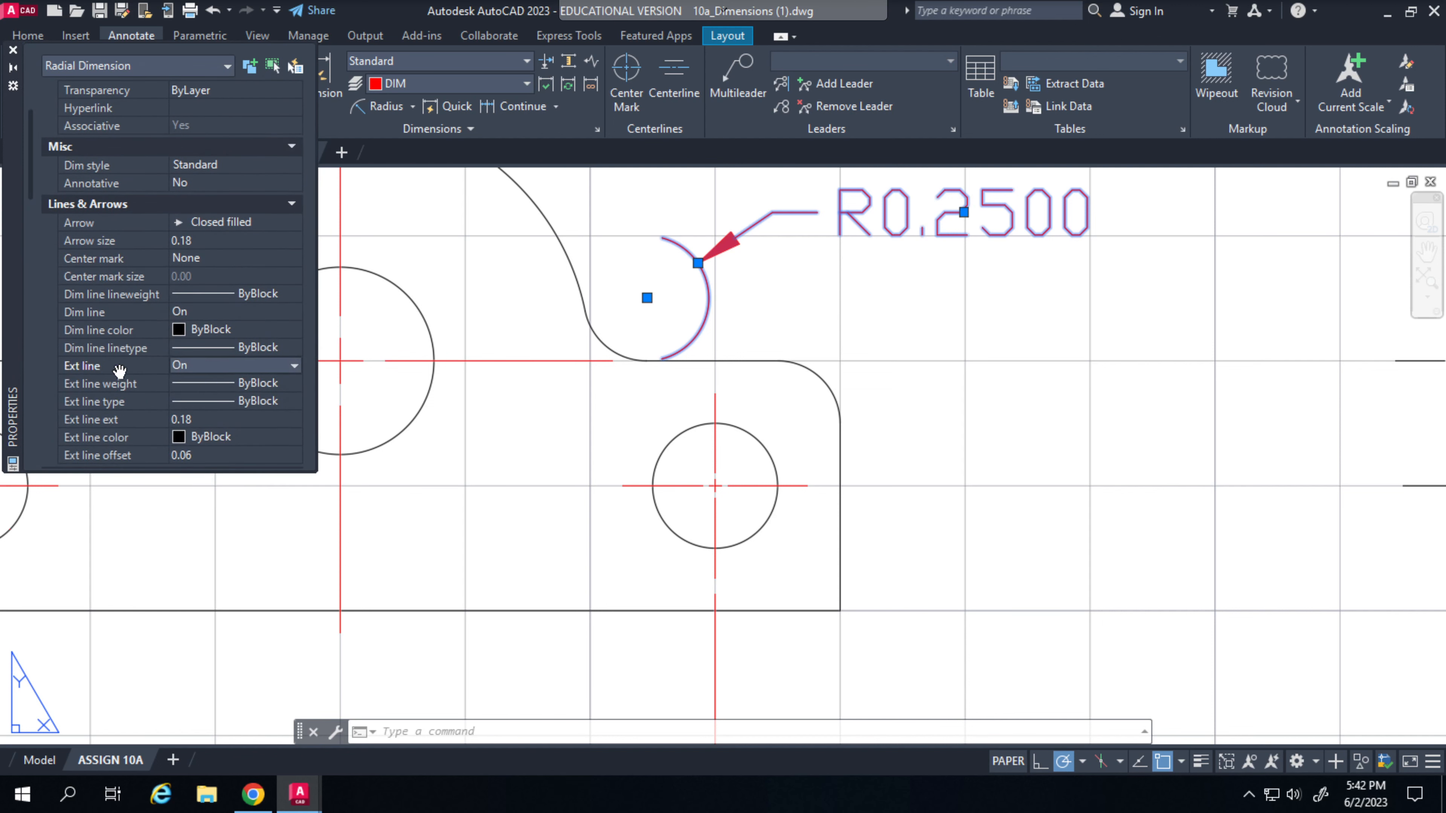